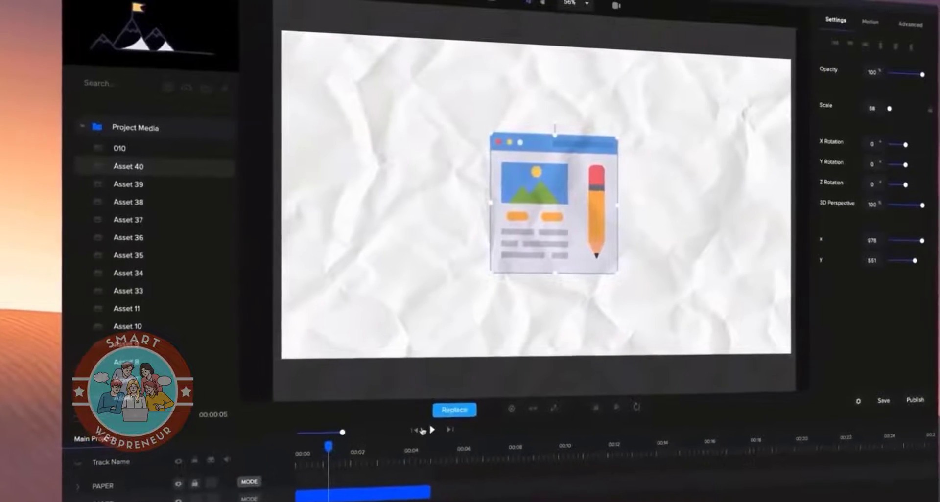
# - Play the preview of the sample asset's hand-drawn doodle reveal
pyautogui.click(437, 426)
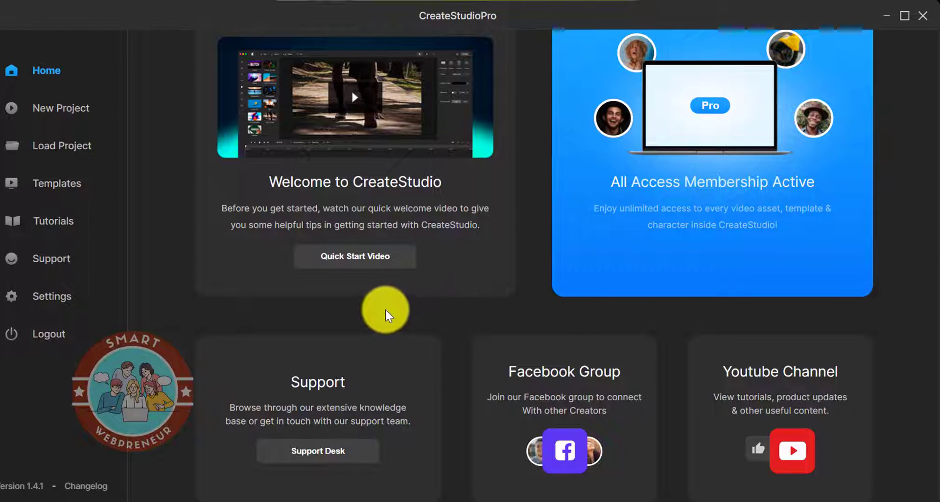
# - Browse the Templates library under All, past Slideshow Intro, Hotel Promotion and Company Presentation
pyautogui.click(54, 189)
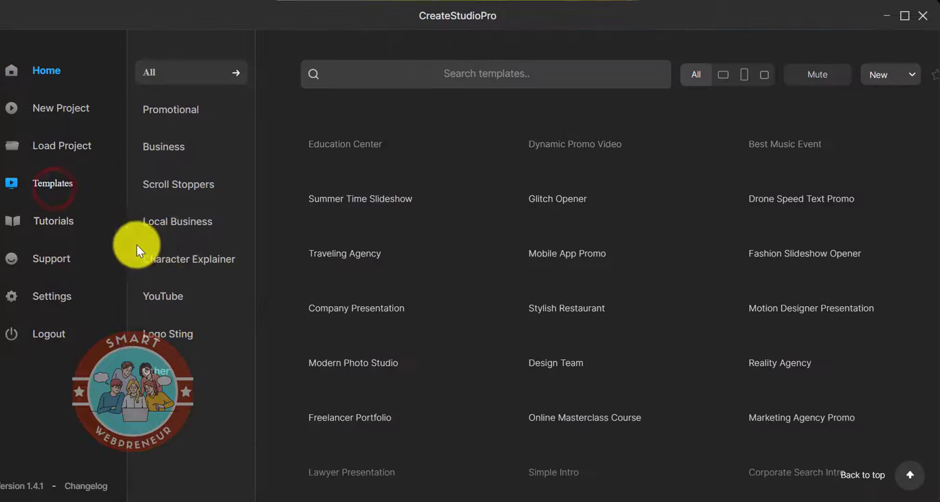
pyautogui.scroll(-8, 336, 248)
pyautogui.scroll(-6, 430, 298)
pyautogui.scroll(-2, 619, 322)
pyautogui.scroll(-6, 620, 322)
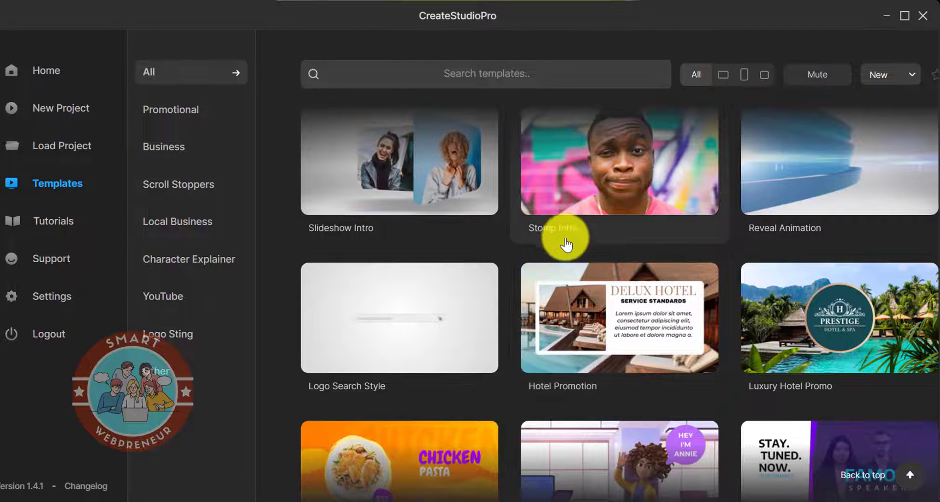
pyautogui.scroll(-3, 563, 245)
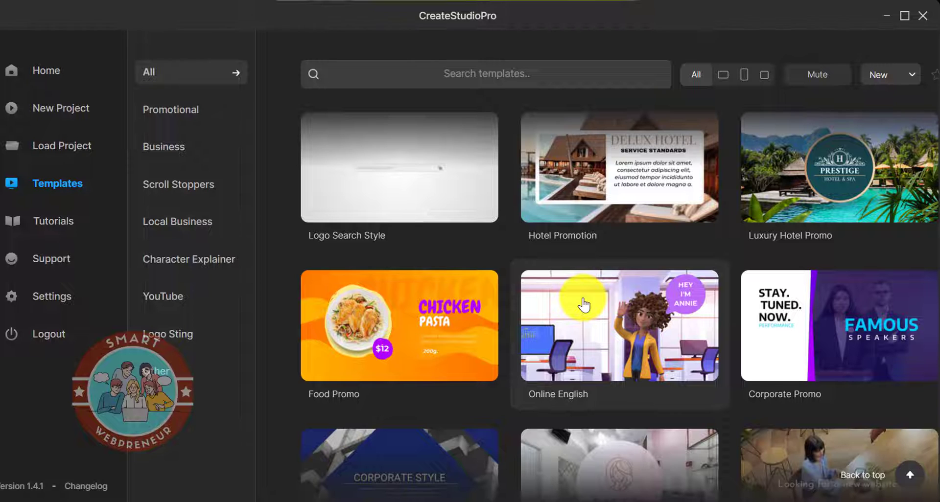
pyautogui.scroll(-10, 293, 269)
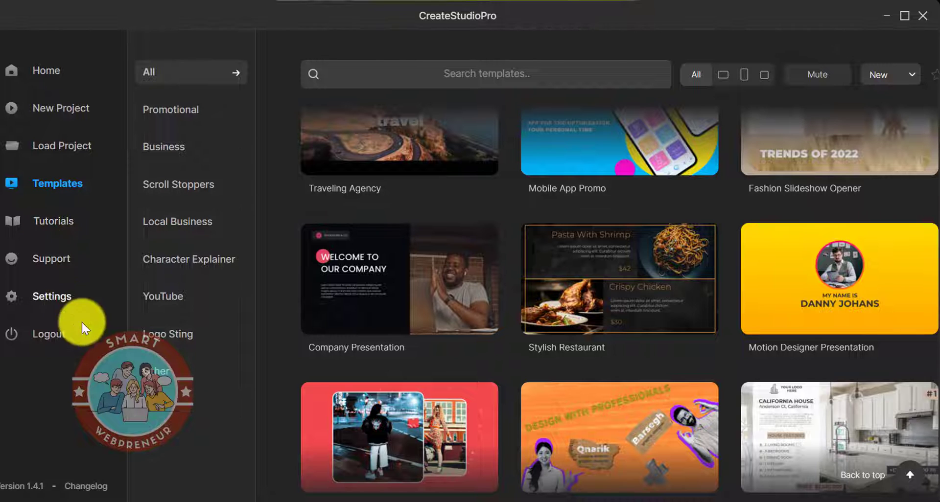
# - Create a blank Landscape 1080p HD project with a white canvas
pyautogui.click(48, 111)
pyautogui.click(529, 143)
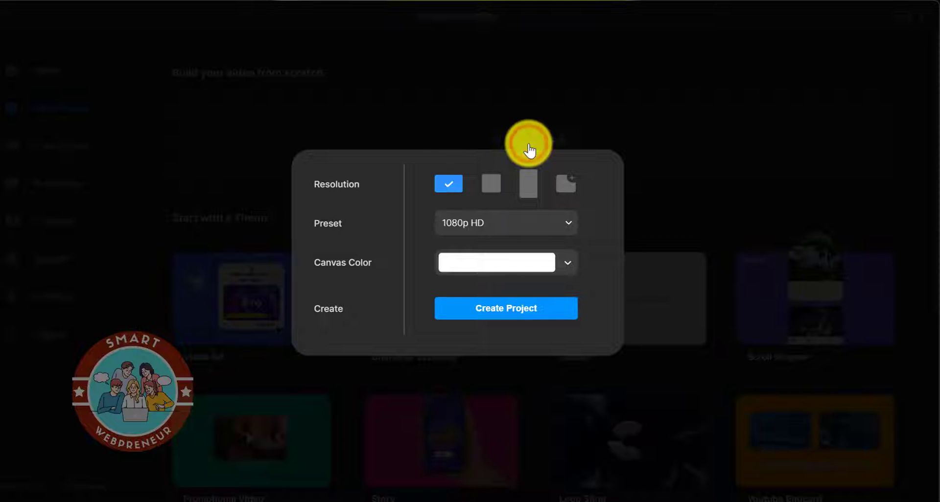
pyautogui.click(508, 308)
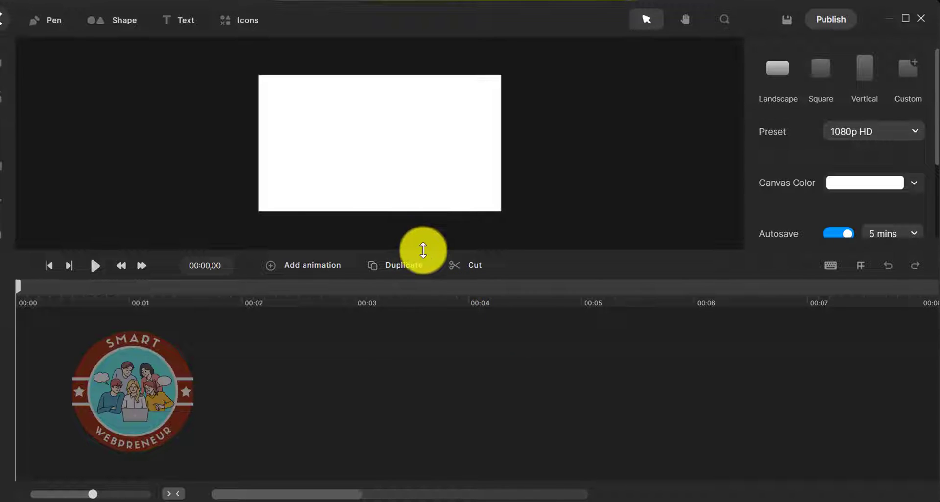
# - Enlarge the canvas preview and set Canvas Zoom to 50%, centered and slightly zoomed out
pyautogui.moveTo(421, 249); pyautogui.dragTo(430, 293)
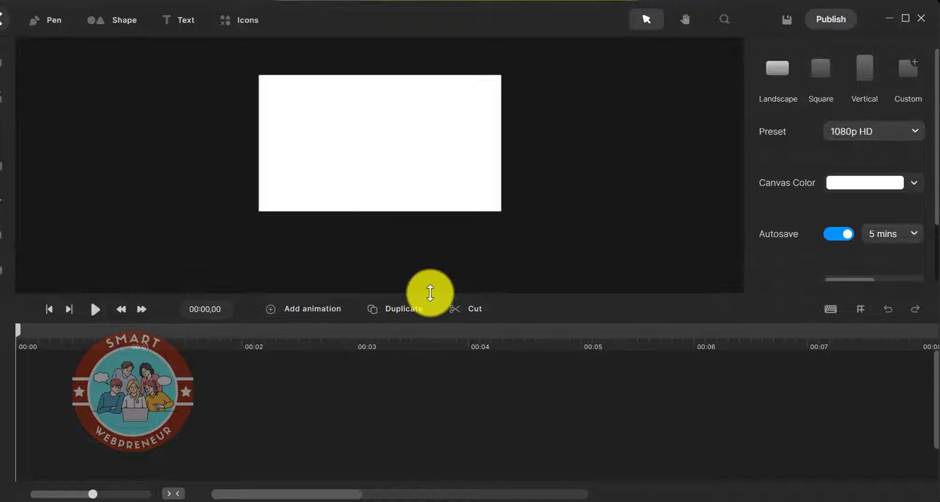
pyautogui.click(436, 156)
pyautogui.click(725, 20)
pyautogui.click(694, 84)
pyautogui.click(748, 164)
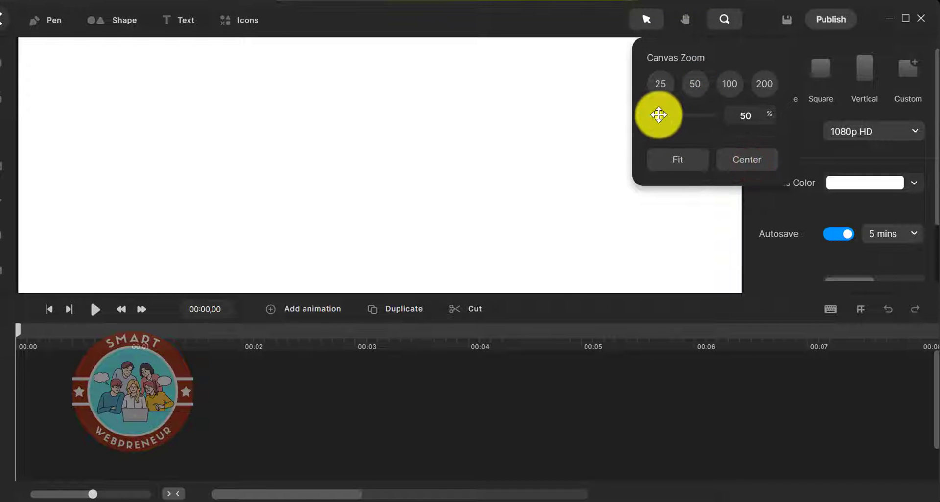
pyautogui.moveTo(658, 114); pyautogui.dragTo(652, 114)
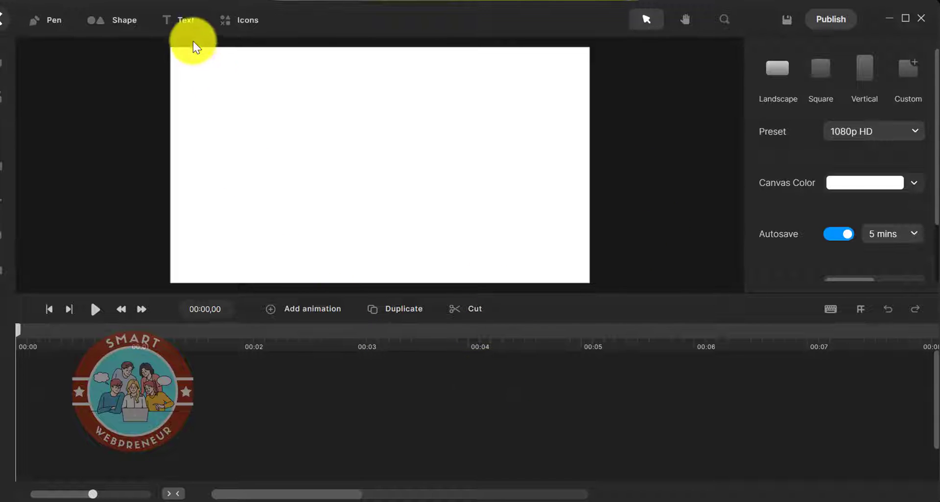
# - Add a text element reading 'This is a DEMO video...'
pyautogui.click(185, 20)
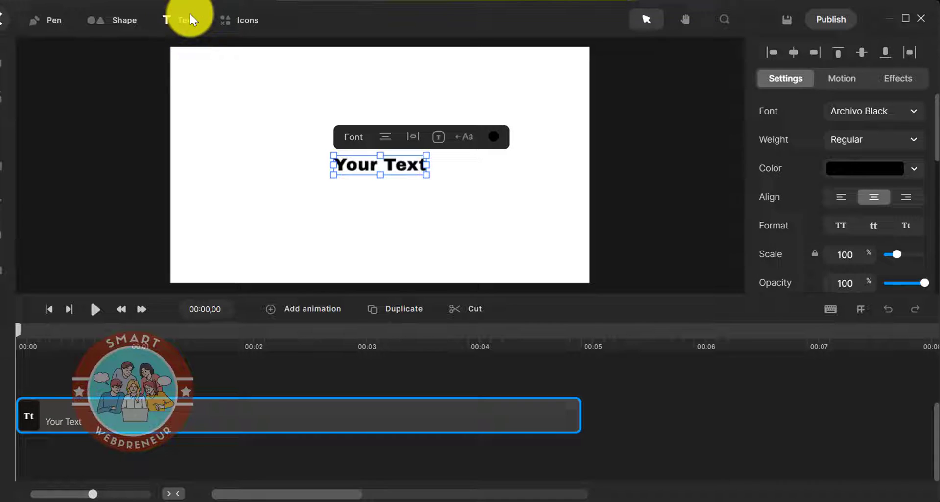
pyautogui.doubleClick(364, 165)
pyautogui.write('This is')
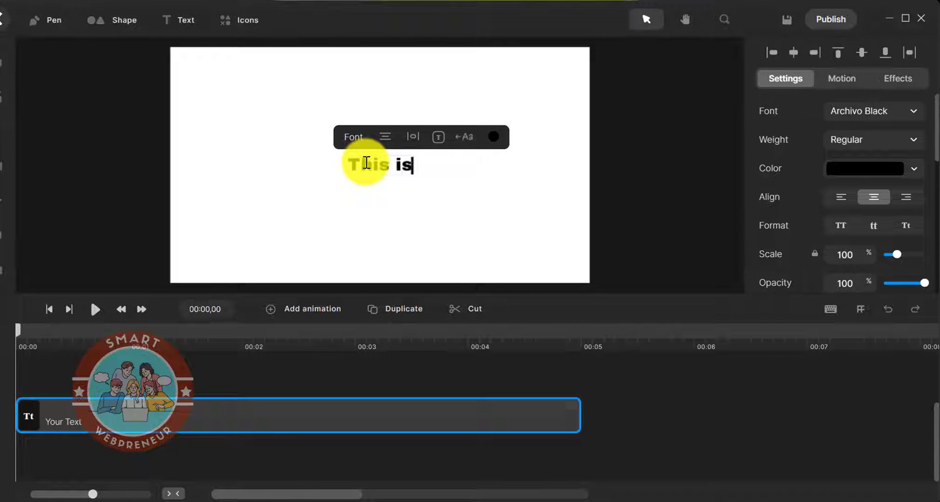
pyautogui.write(' a DEMO video')
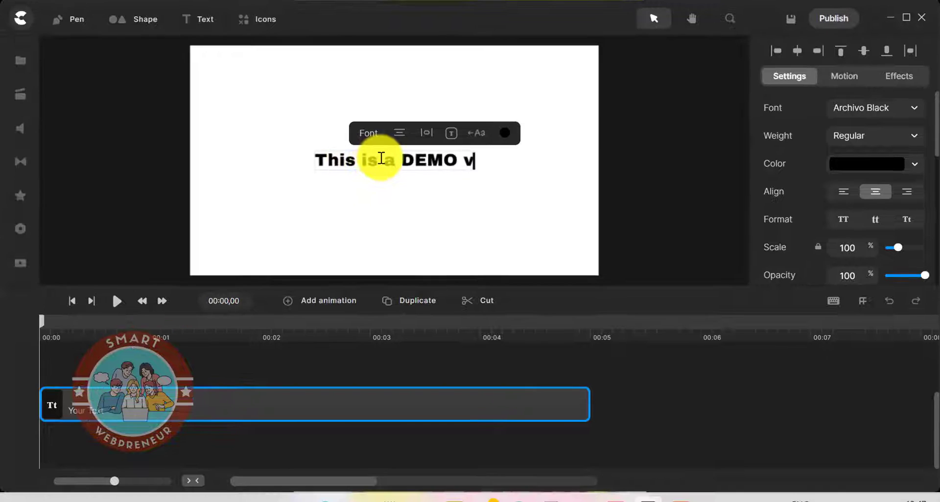
pyautogui.write('...')
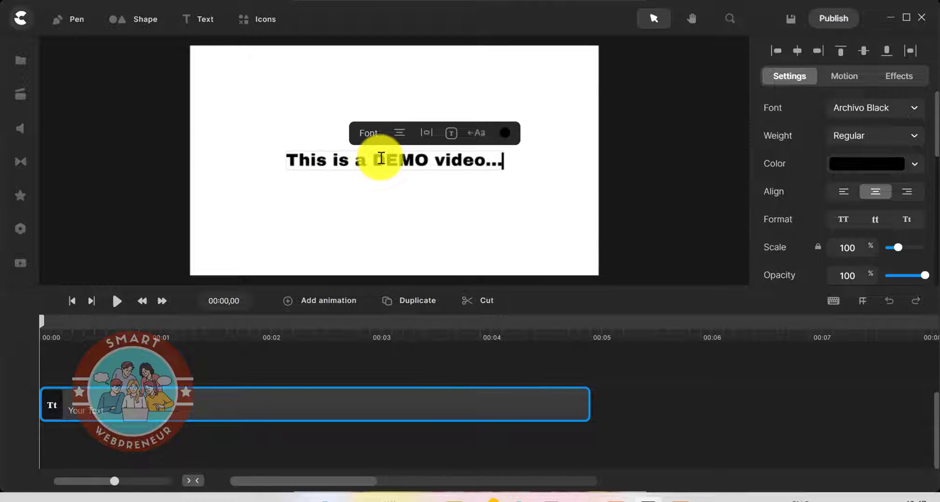
pyautogui.tripleClick(396, 160)
# - Set the heading to Battambang font, Bold weight, at 152% scale
pyautogui.click(879, 110)
pyautogui.scroll(-1, 645, 186)
pyautogui.scroll(-2, 651, 196)
pyautogui.click(663, 145)
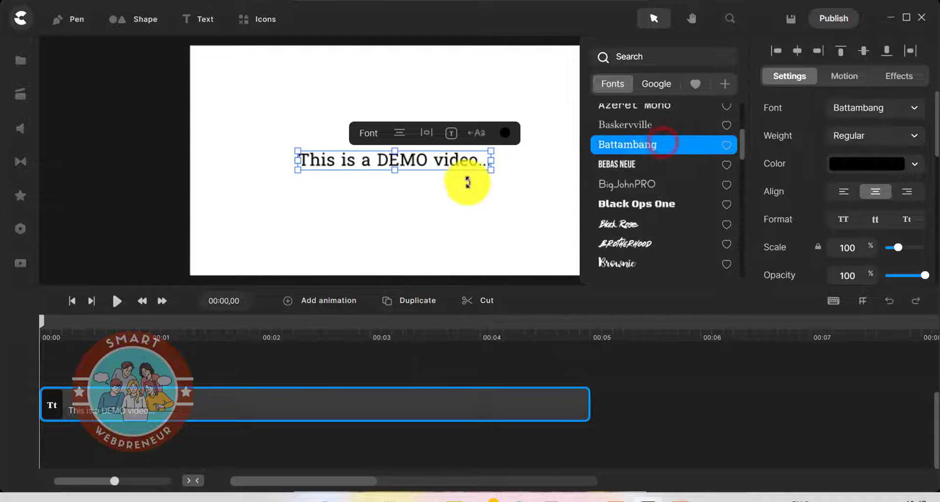
pyautogui.click(847, 137)
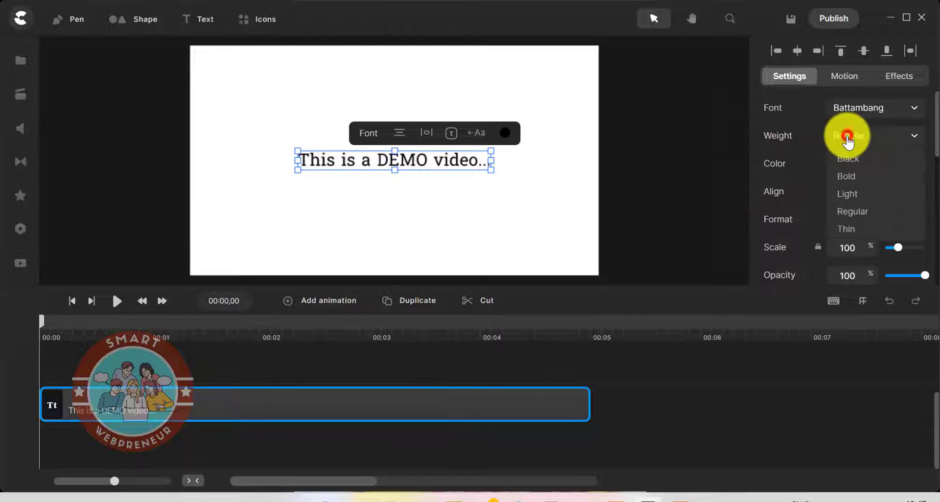
pyautogui.click(847, 176)
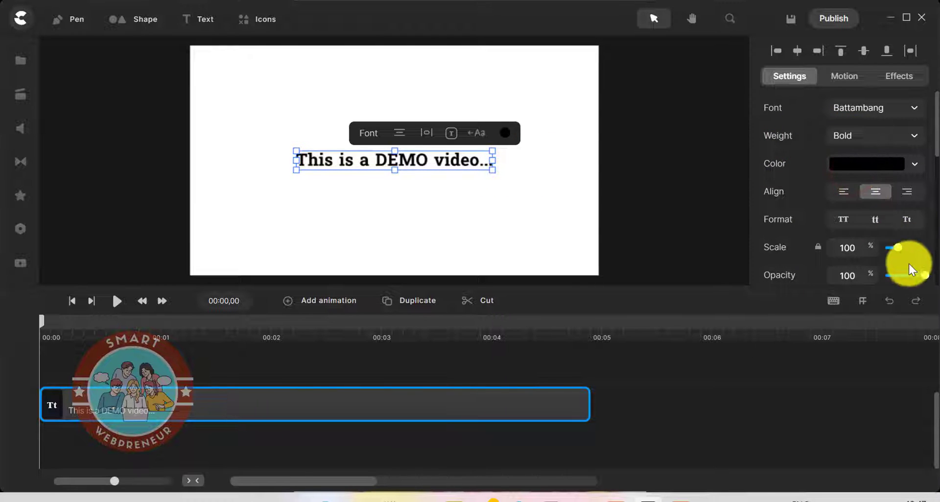
pyautogui.moveTo(899, 248); pyautogui.dragTo(905, 247)
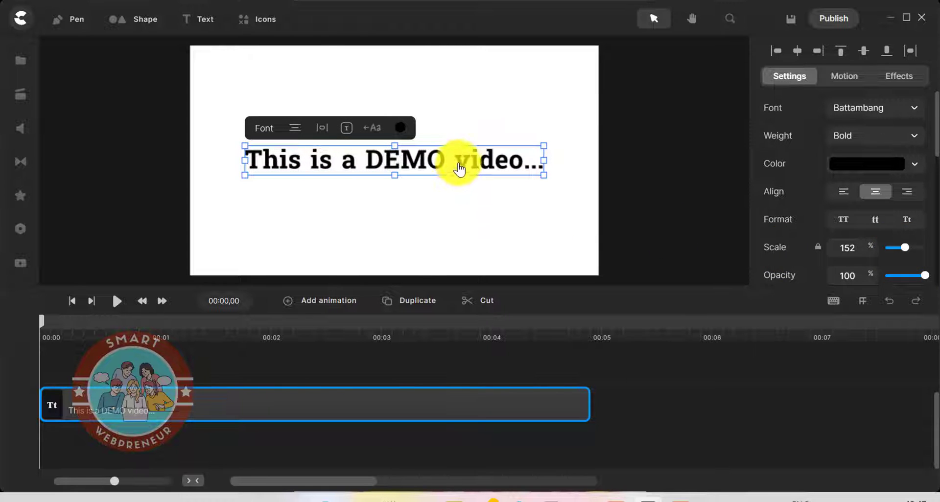
# - Move the heading near the top of the canvas and color it dark blue (1560b5)
pyautogui.click(464, 122)
pyautogui.moveTo(446, 158); pyautogui.dragTo(440, 82)
pyautogui.doubleClick(438, 90)
pyautogui.click(874, 164)
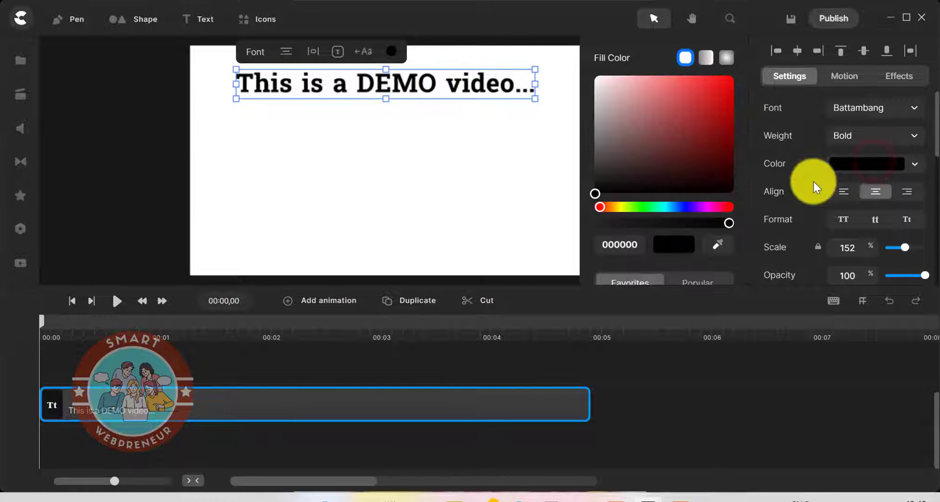
pyautogui.click(677, 208)
pyautogui.moveTo(709, 128)
pyautogui.mouseDown()
pyautogui.moveTo(719, 89)
pyautogui.moveTo(719, 138)
pyautogui.mouseUp()
pyautogui.click(382, 141)
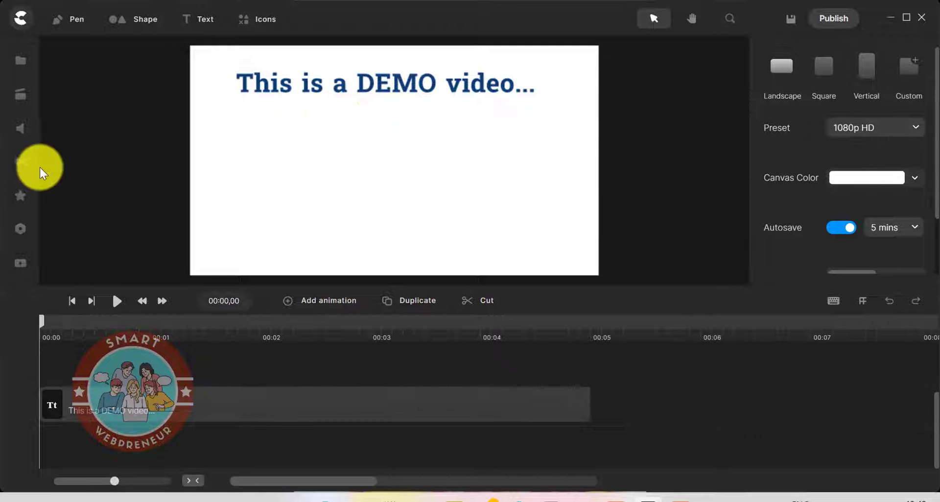
# - Apply the Doodle effect to the heading and preview the hand drawing it in
pyautogui.click(25, 197)
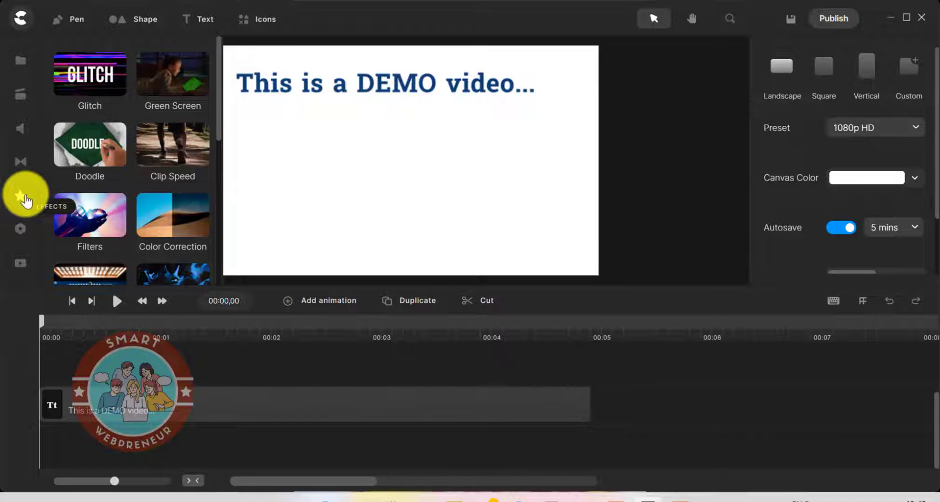
pyautogui.click(80, 149)
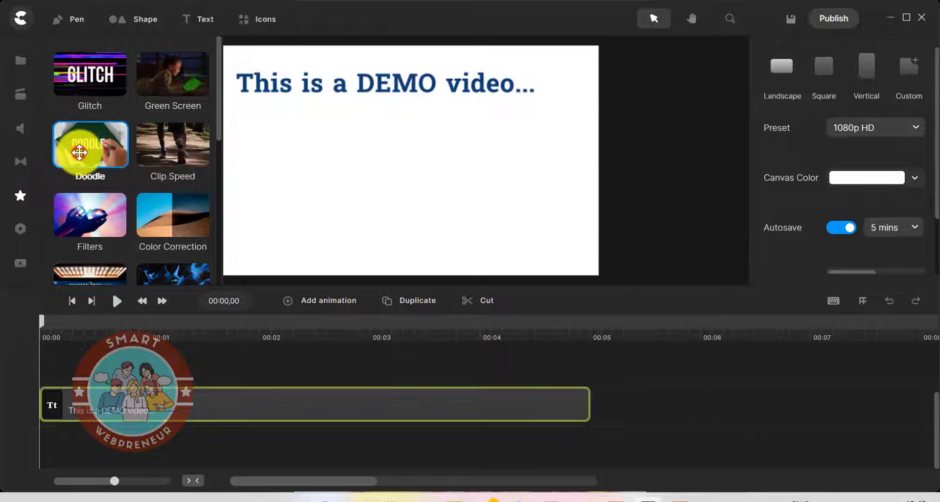
pyautogui.moveTo(79, 152)
pyautogui.mouseDown()
pyautogui.moveTo(153, 164)
pyautogui.moveTo(245, 141)
pyautogui.moveTo(331, 88)
pyautogui.moveTo(338, 412)
pyautogui.mouseUp()
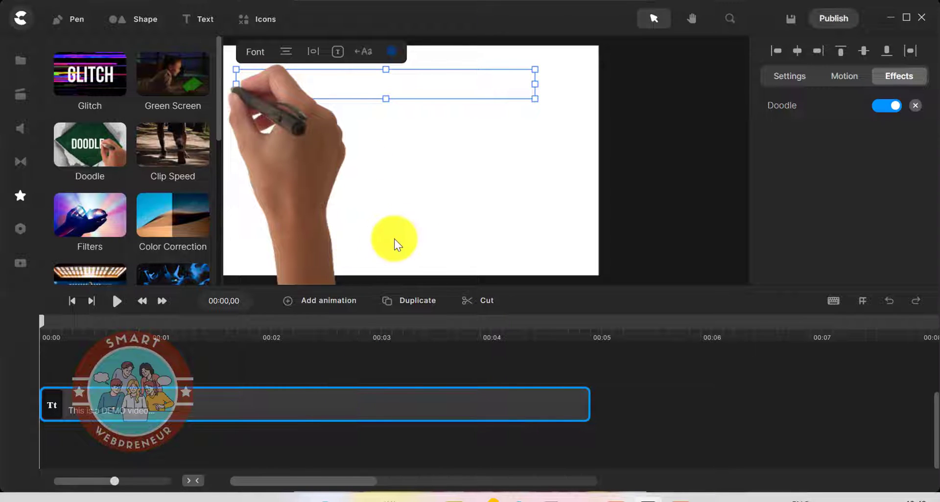
pyautogui.click(415, 231)
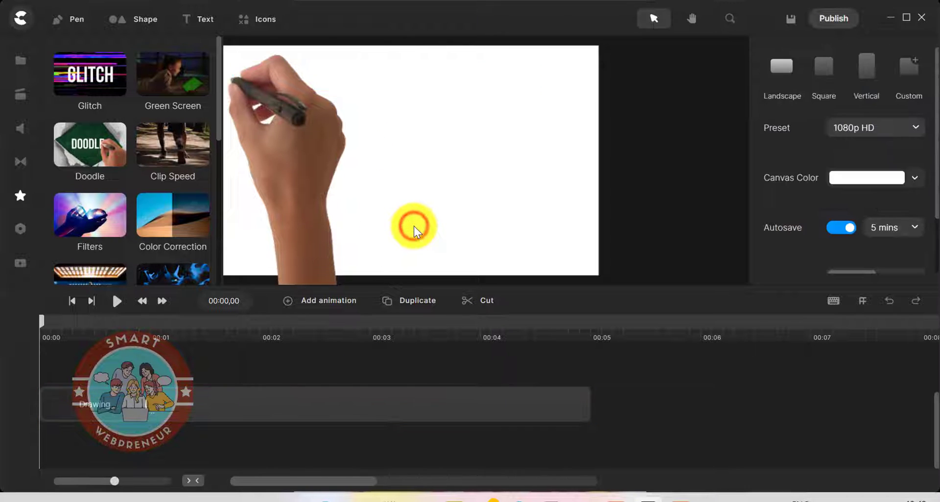
pyautogui.click(18, 197)
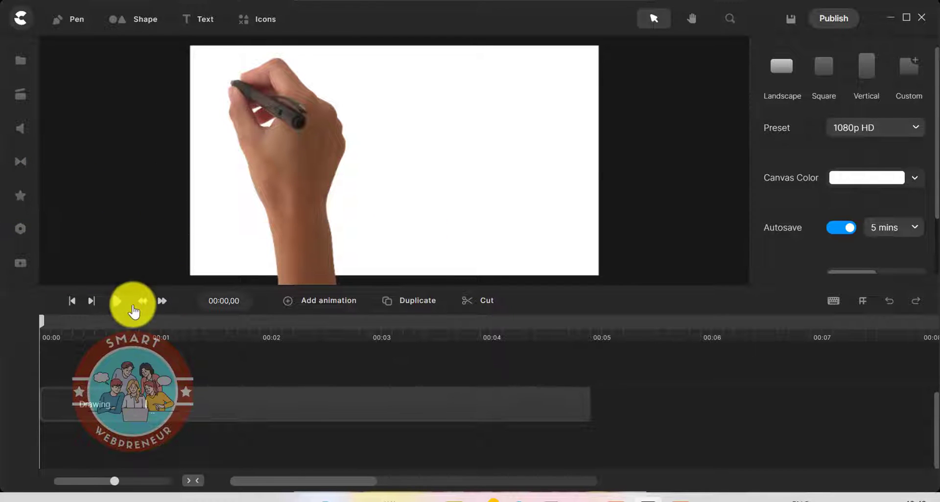
pyautogui.click(116, 301)
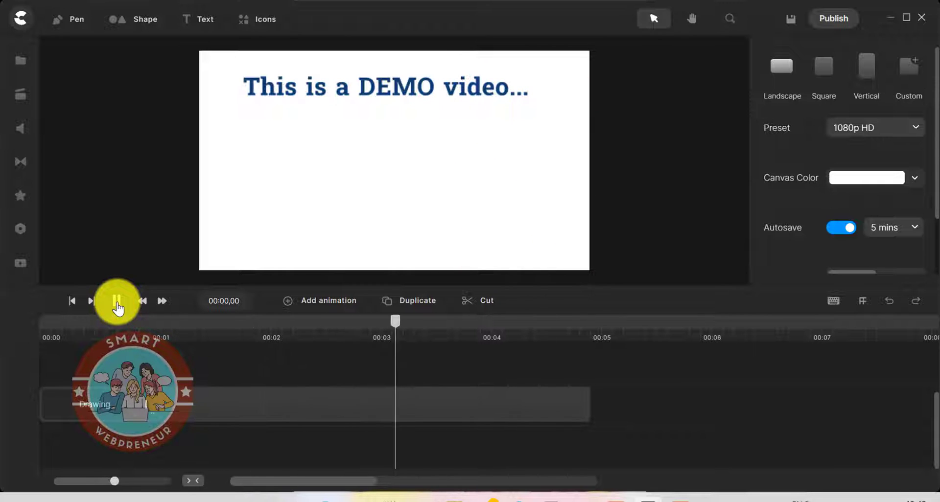
pyautogui.click(116, 301)
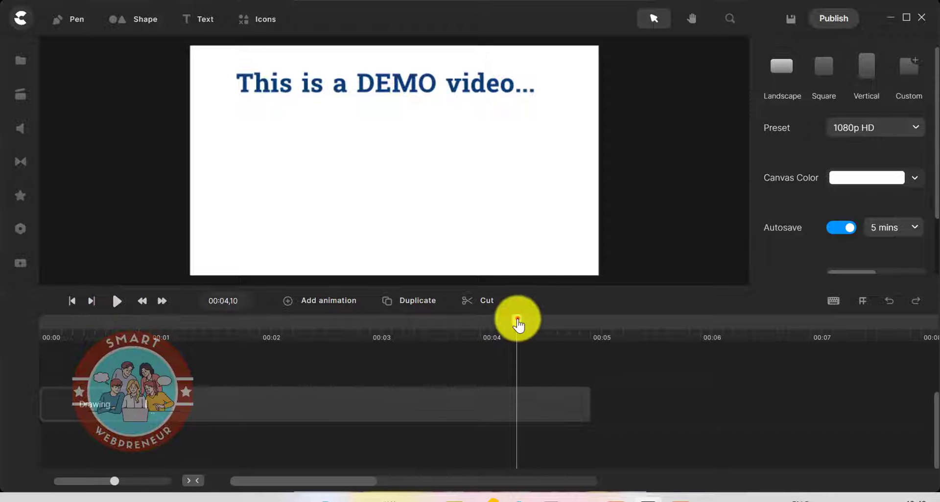
# - Replay the heading's current doodle animation from the start
pyautogui.moveTo(517, 319); pyautogui.dragTo(1, 337)
pyautogui.click(114, 303)
pyautogui.click(114, 299)
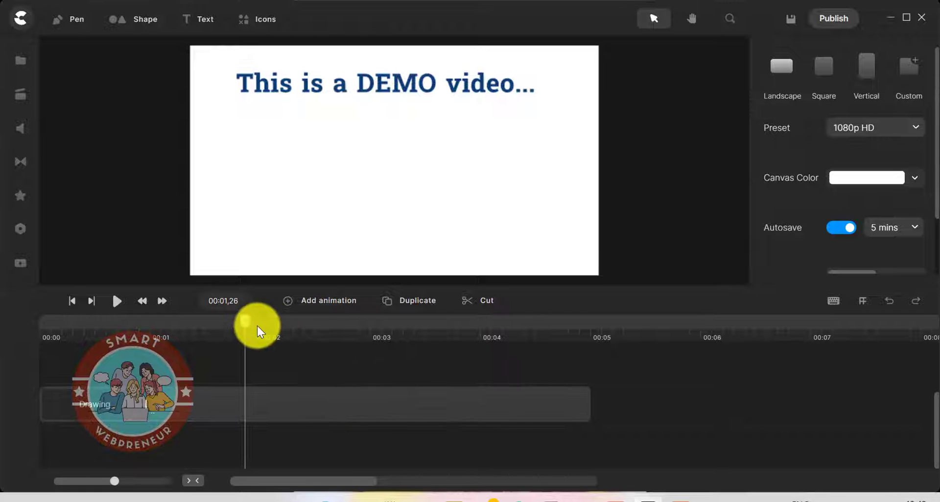
pyautogui.moveTo(251, 333); pyautogui.dragTo(80, 332)
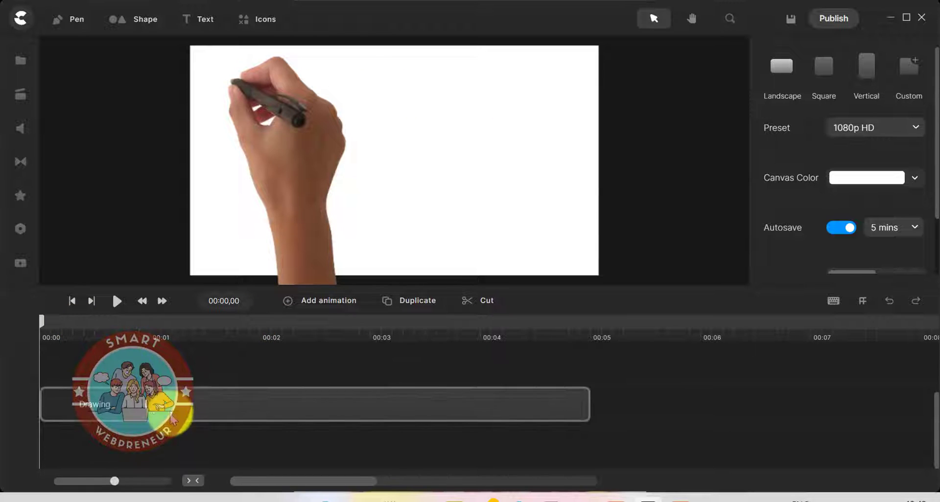
# - Stretch the text's Drawing clip in the timeline and replay the reveal, done by 00:03,01
pyautogui.moveTo(145, 406); pyautogui.dragTo(304, 407)
pyautogui.click(117, 300)
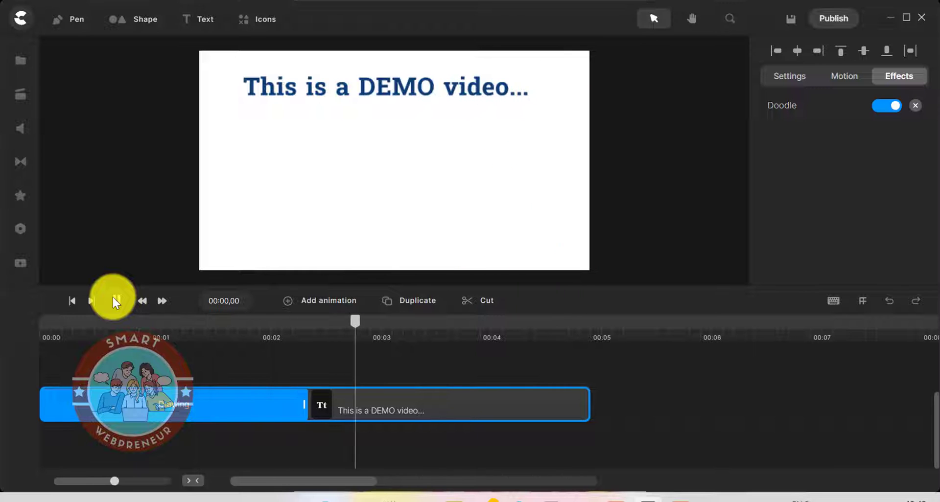
pyautogui.click(115, 300)
pyautogui.moveTo(435, 323); pyautogui.dragTo(19, 330)
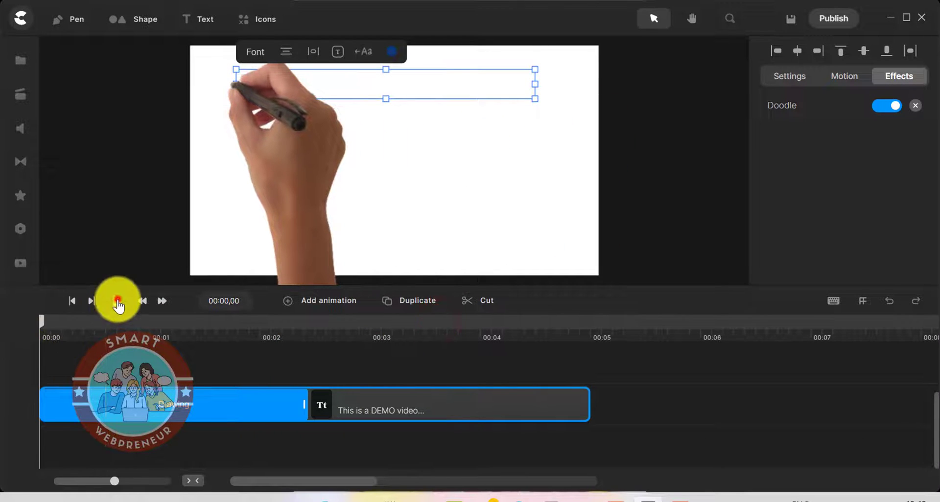
pyautogui.click(116, 301)
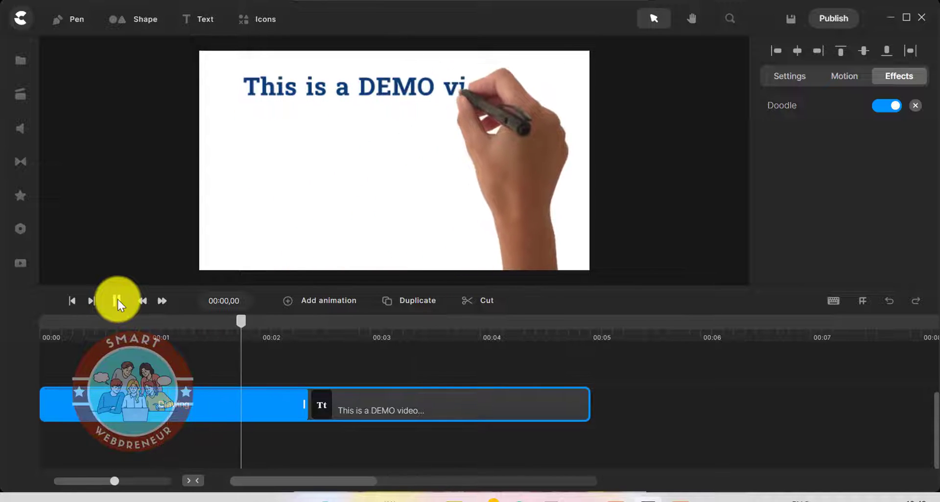
pyautogui.click(116, 301)
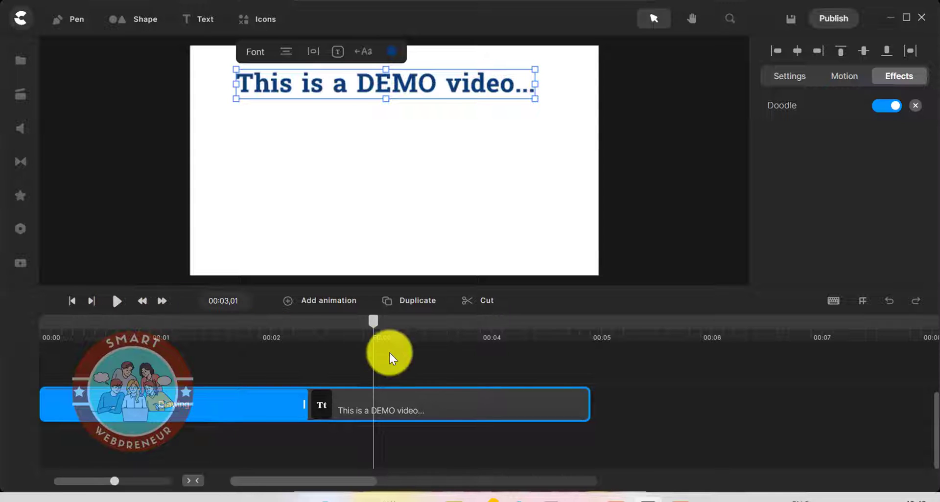
pyautogui.click(374, 321)
pyautogui.moveTo(328, 334); pyautogui.dragTo(10, 336)
pyautogui.click(116, 301)
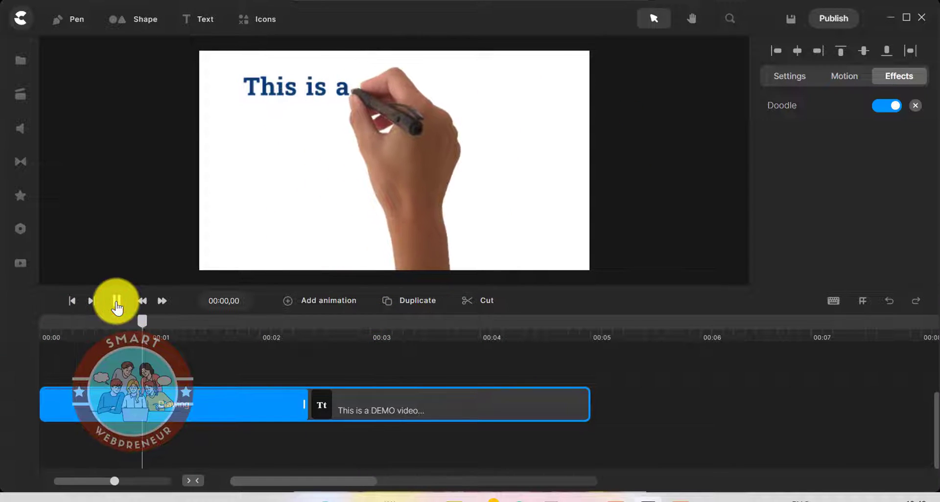
pyautogui.click(117, 302)
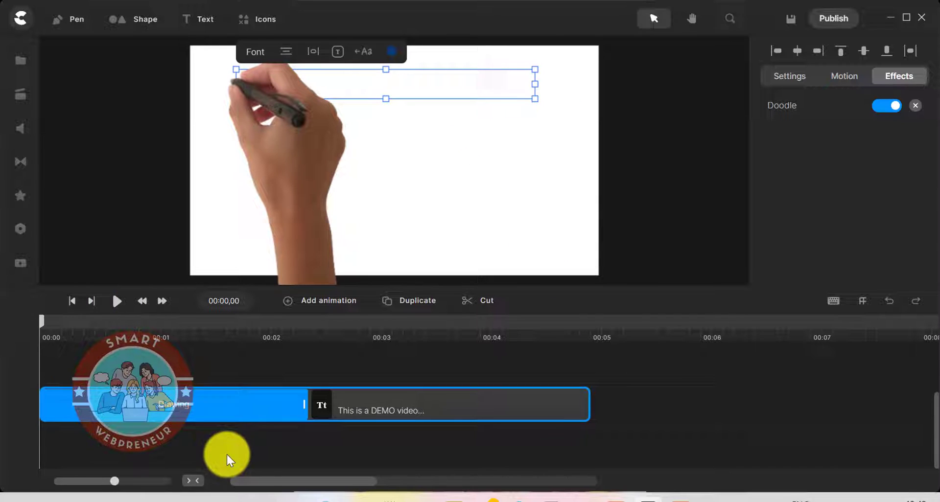
# - Set the Doodle hand size to 50% and preview the writing
pyautogui.click(176, 413)
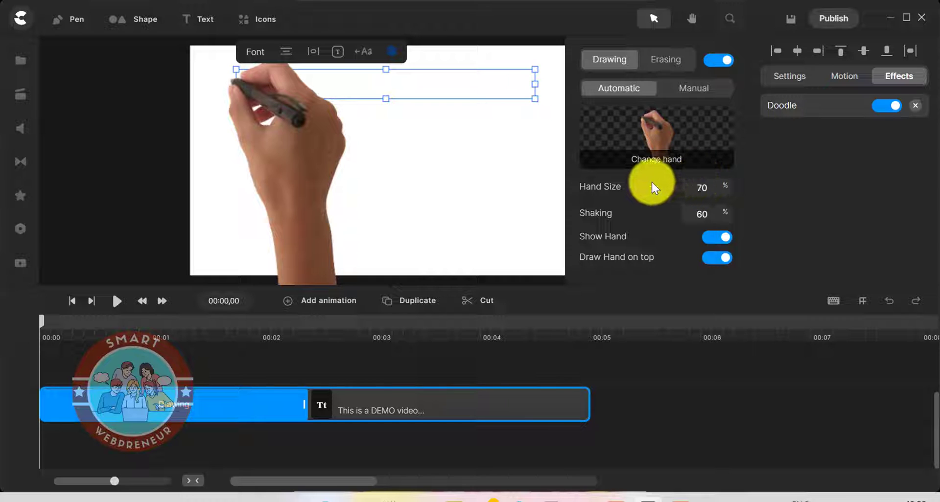
pyautogui.click(703, 188)
pyautogui.write('50')
pyautogui.click(668, 185)
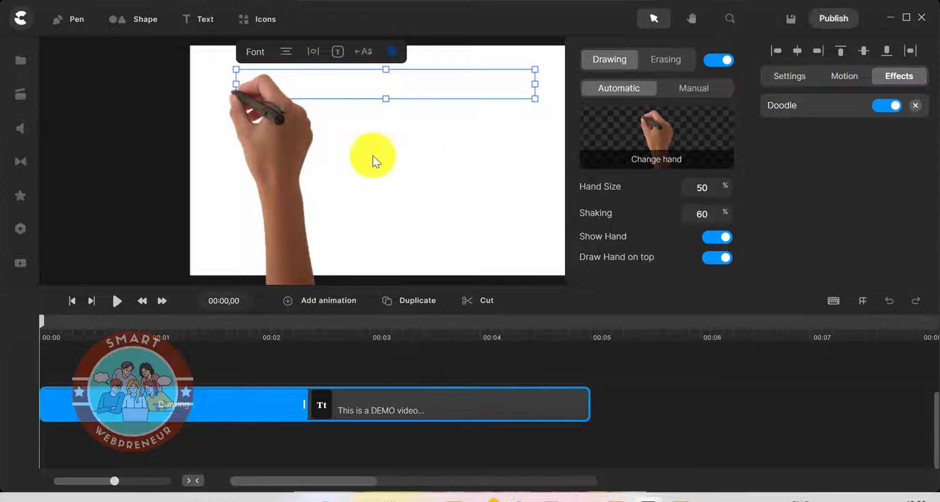
pyautogui.click(118, 301)
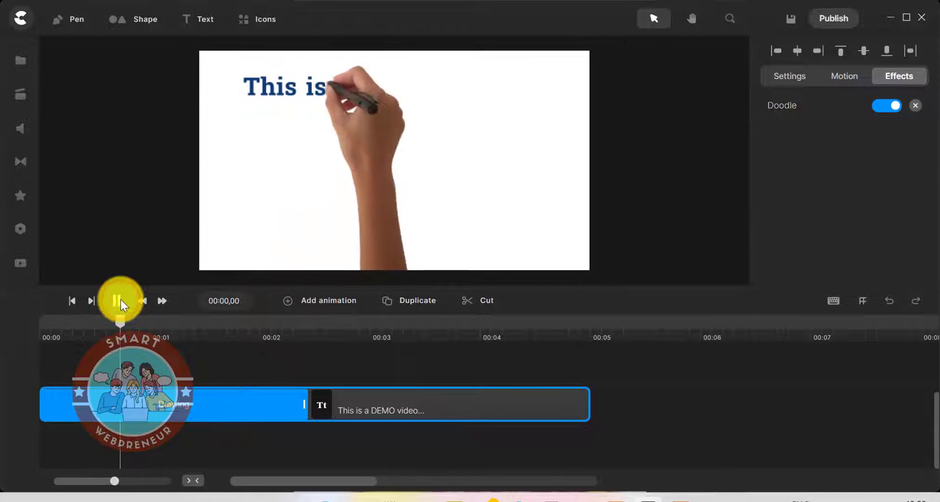
pyautogui.click(120, 301)
# - Set the Doodle hand shaking to 40% and replay the preview from the start
pyautogui.click(188, 413)
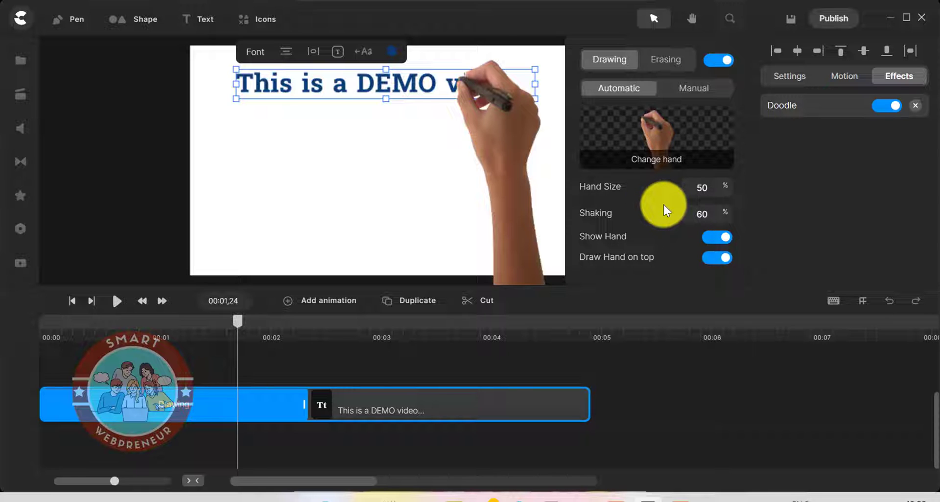
pyautogui.click(704, 214)
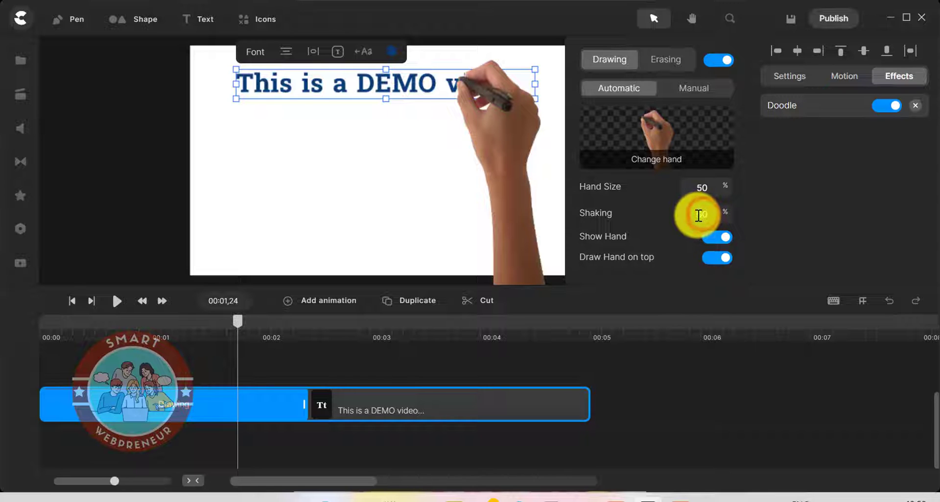
pyautogui.click(671, 204)
pyautogui.click(468, 196)
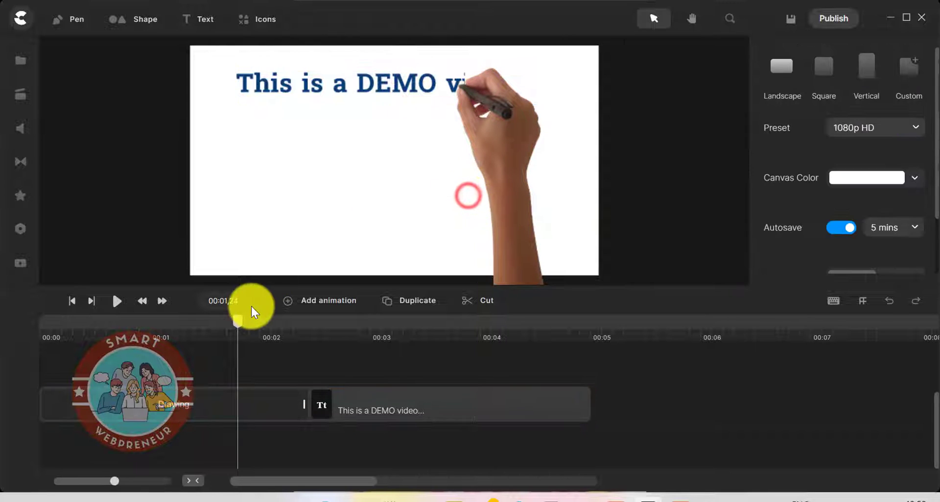
pyautogui.moveTo(237, 320); pyautogui.dragTo(36, 319)
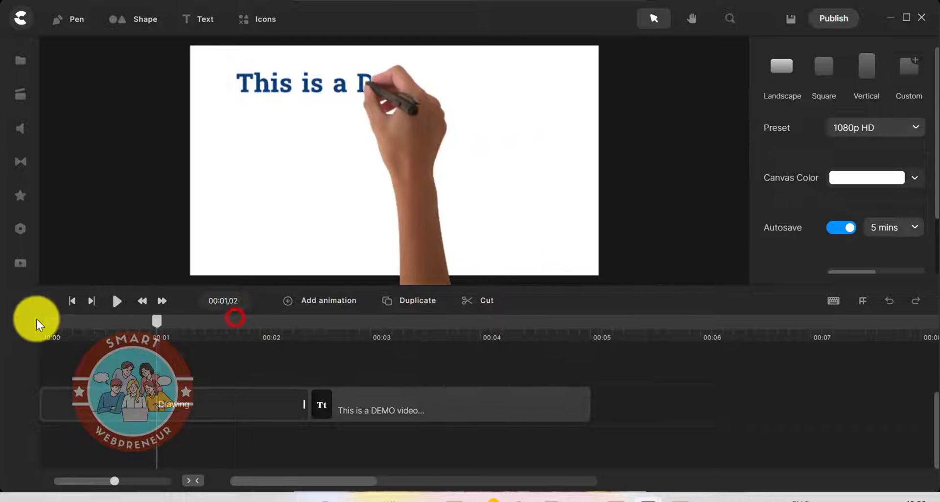
pyautogui.click(113, 306)
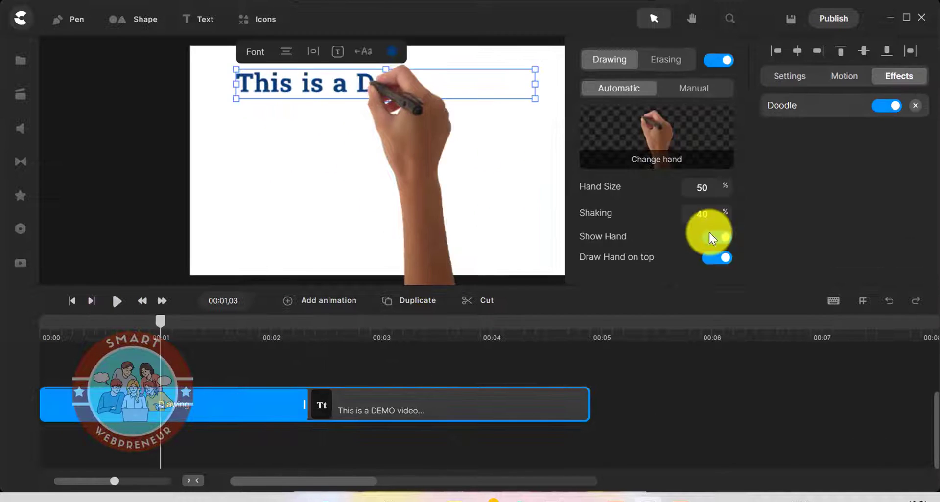
pyautogui.click(716, 237)
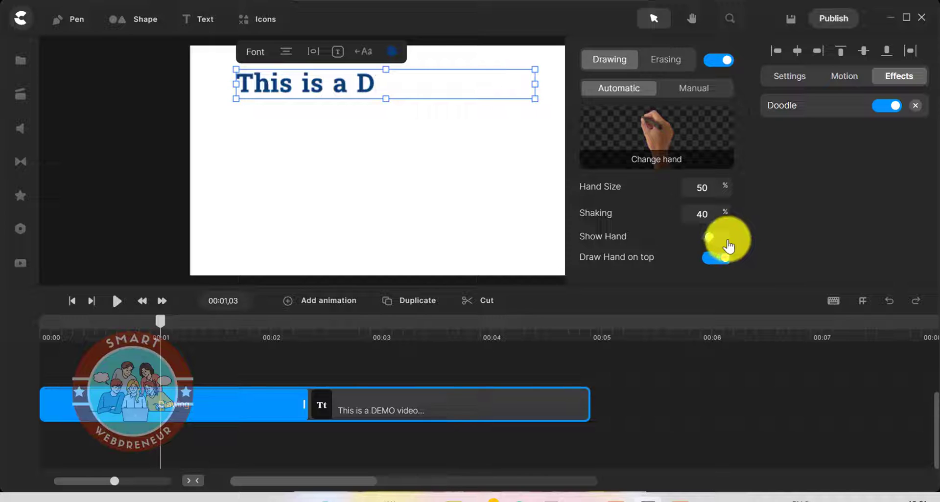
pyautogui.click(727, 240)
pyautogui.click(709, 238)
pyautogui.click(116, 301)
pyautogui.click(116, 301)
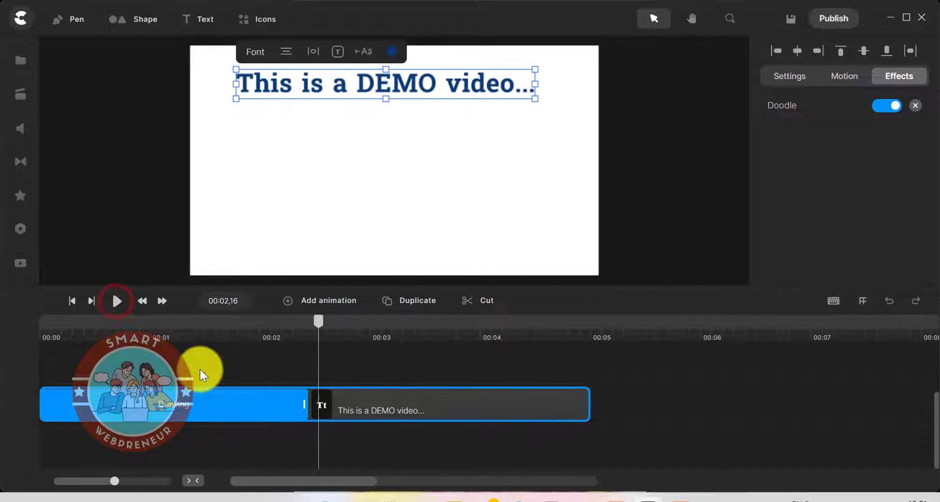
pyautogui.moveTo(317, 322); pyautogui.dragTo(108, 345)
pyautogui.click(807, 105)
pyautogui.click(719, 245)
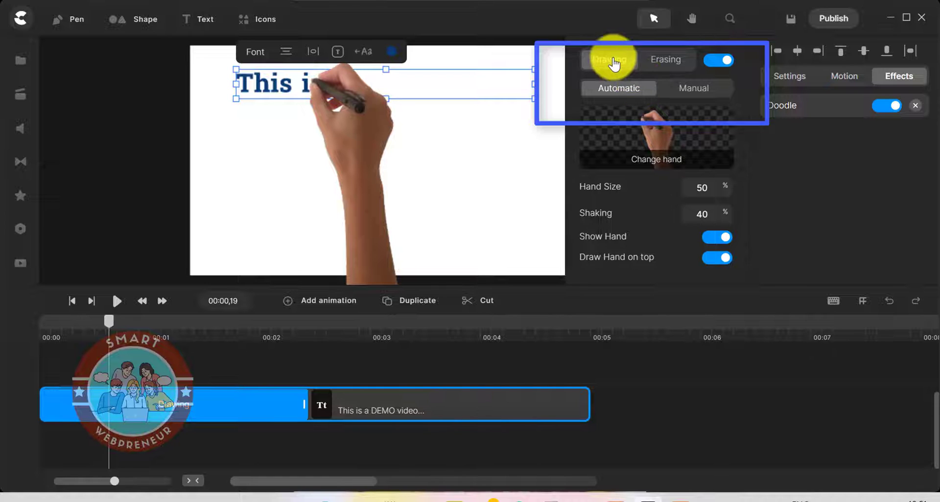
# - Enable the Erasing phase in the Doodle settings and preview the eraser
pyautogui.click(665, 60)
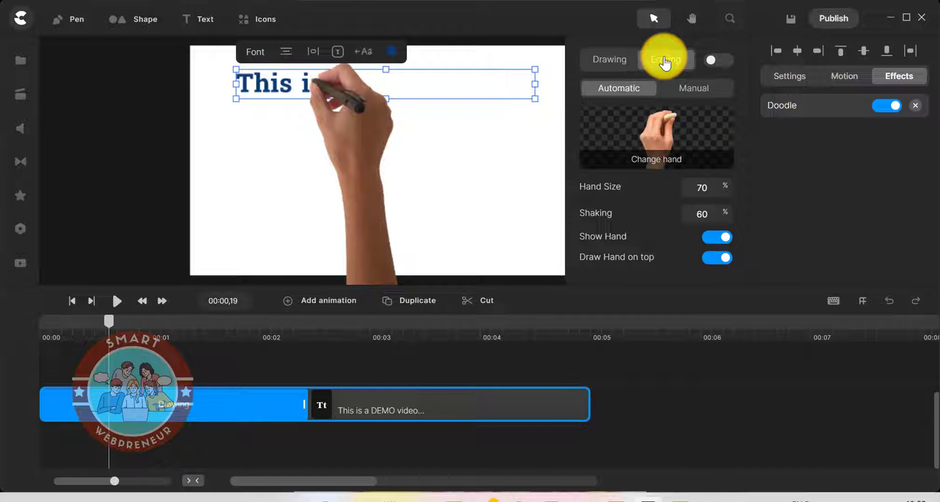
pyautogui.click(728, 62)
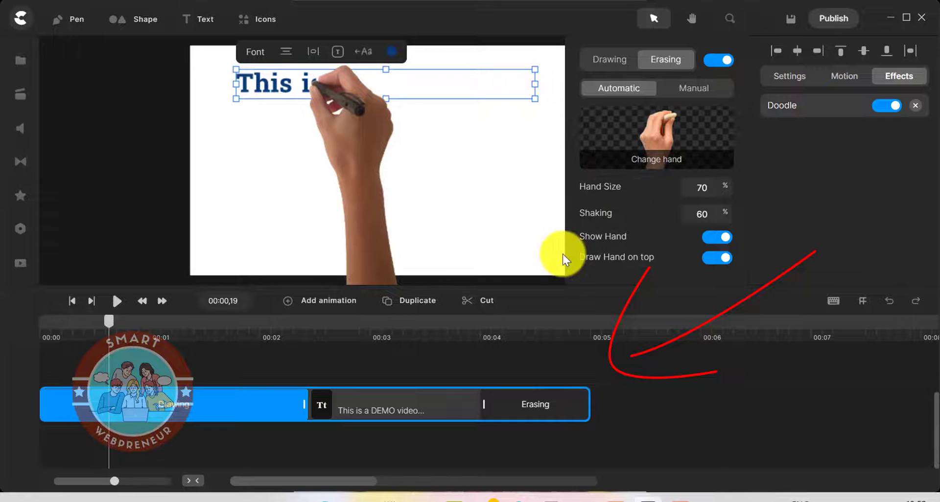
pyautogui.moveTo(110, 322); pyautogui.dragTo(114, 324)
pyautogui.click(116, 301)
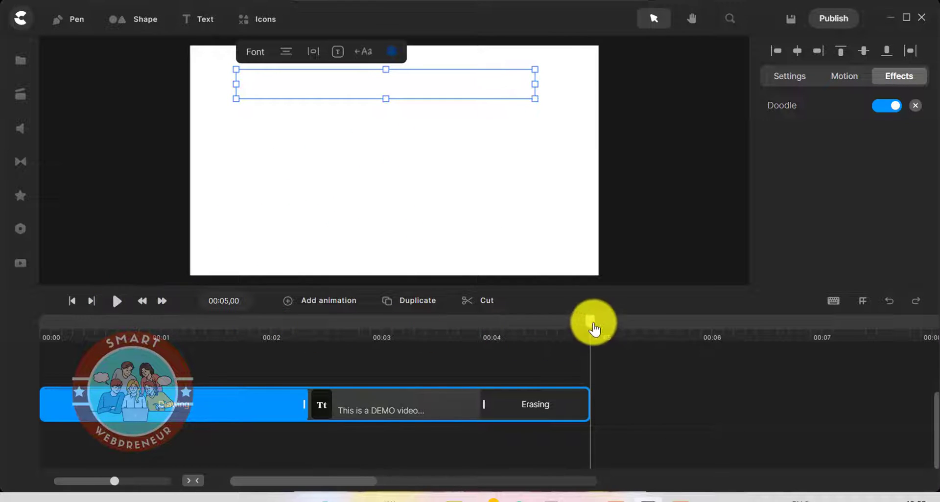
pyautogui.moveTo(591, 323); pyautogui.dragTo(528, 340)
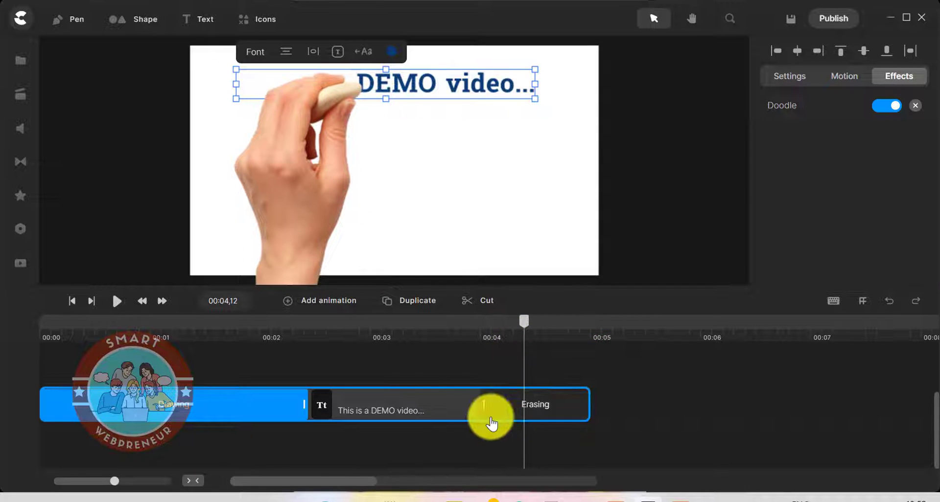
# - Make the Erasing segment start earlier and end later, then replay the draw-and-erase
pyautogui.moveTo(487, 417); pyautogui.dragTo(389, 411)
pyautogui.moveTo(522, 319); pyautogui.dragTo(160, 350)
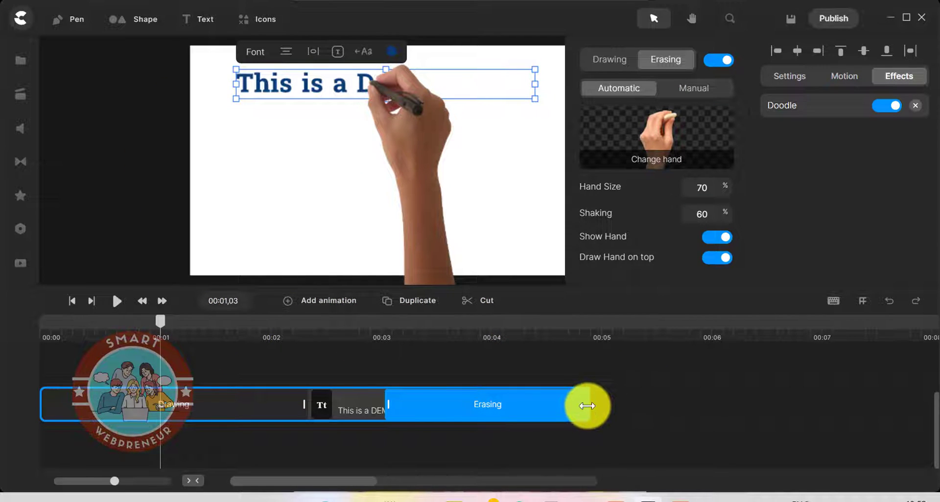
pyautogui.moveTo(588, 404); pyautogui.dragTo(688, 399)
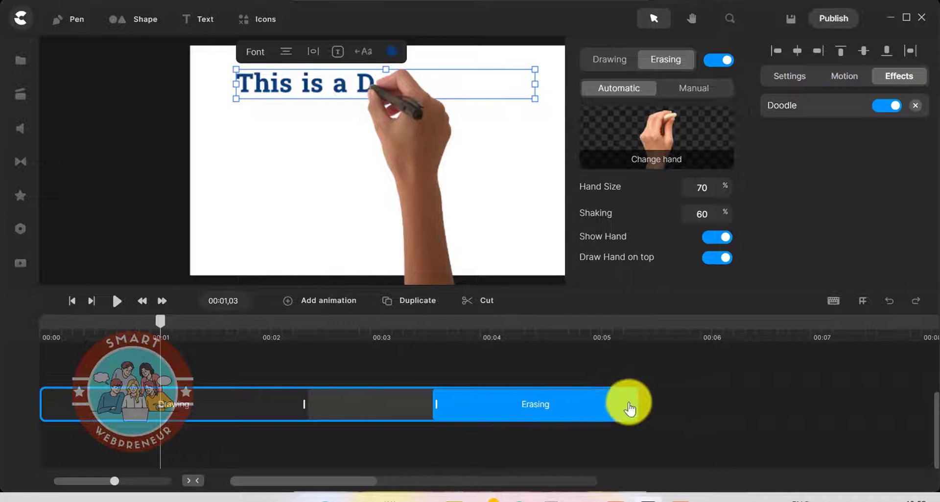
pyautogui.click(161, 303)
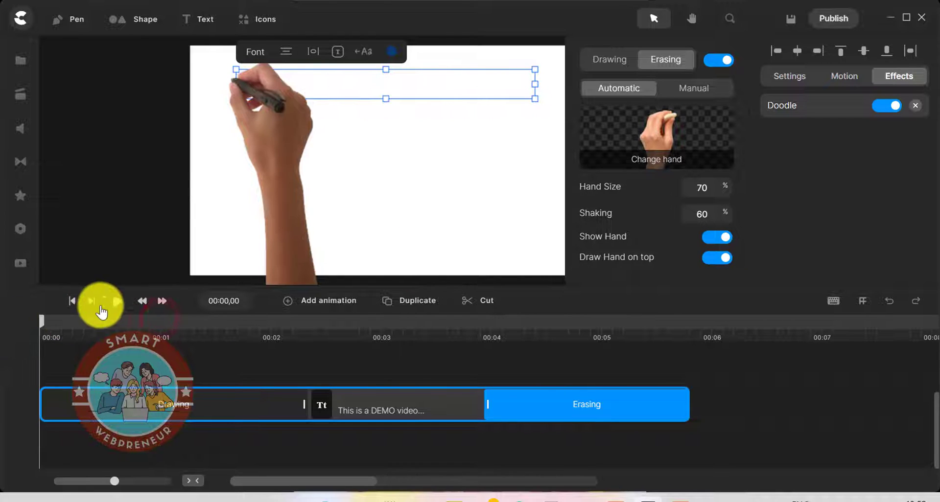
pyautogui.click(113, 306)
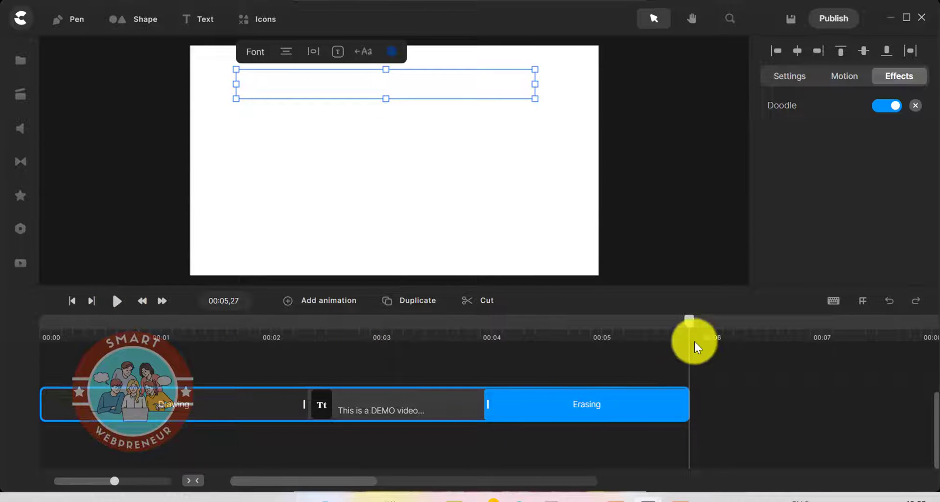
pyautogui.moveTo(688, 320); pyautogui.dragTo(290, 359)
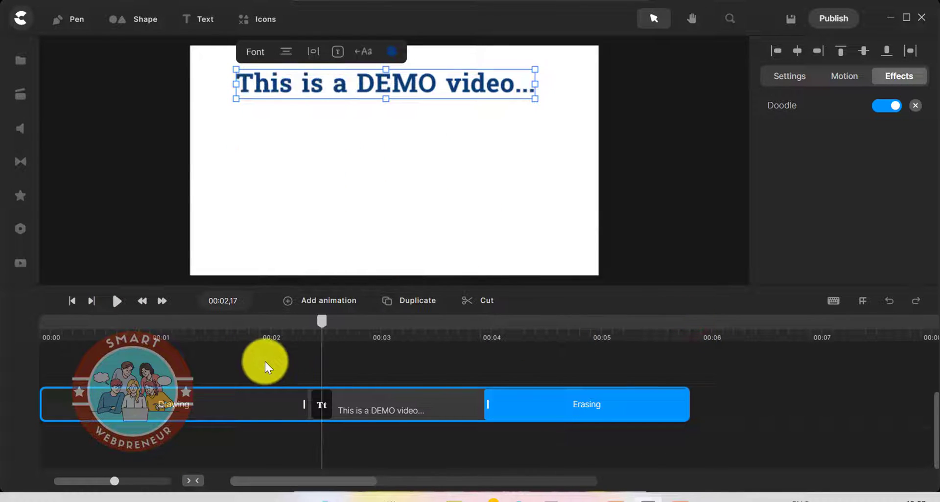
# - In the heading's Doodle drawing settings, switch the drawing mode from Manual to Automatic
pyautogui.click(247, 411)
pyautogui.click(709, 63)
pyautogui.click(710, 60)
pyautogui.click(611, 59)
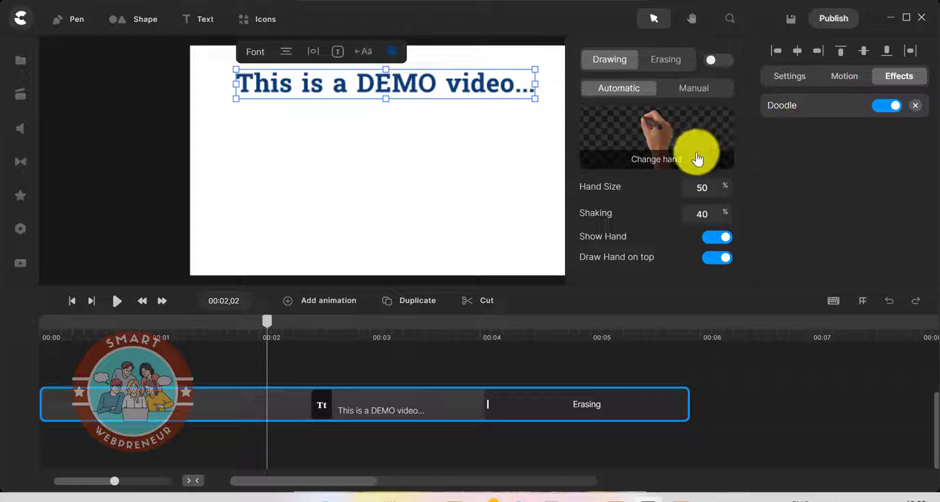
pyautogui.click(699, 94)
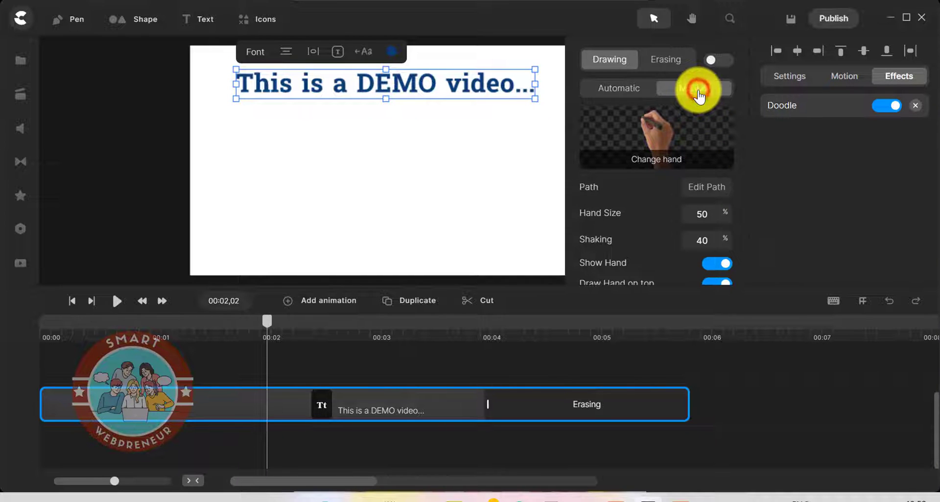
pyautogui.click(704, 188)
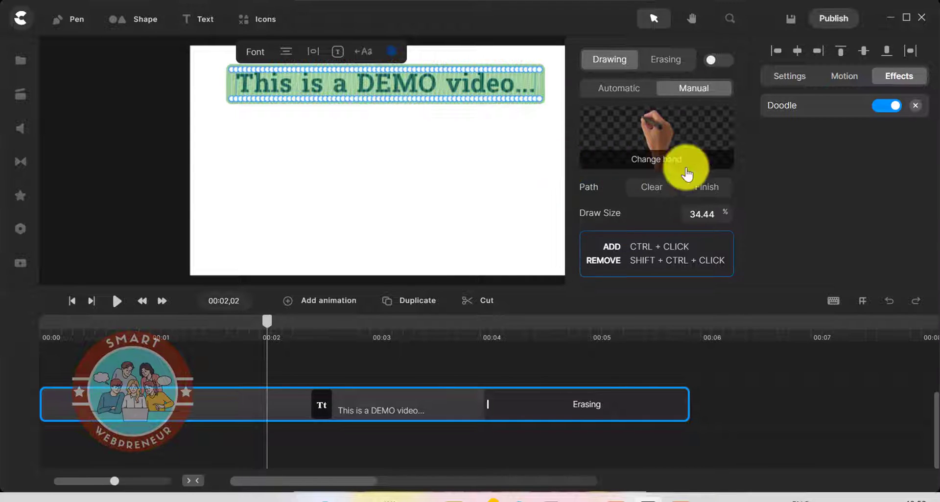
pyautogui.click(620, 96)
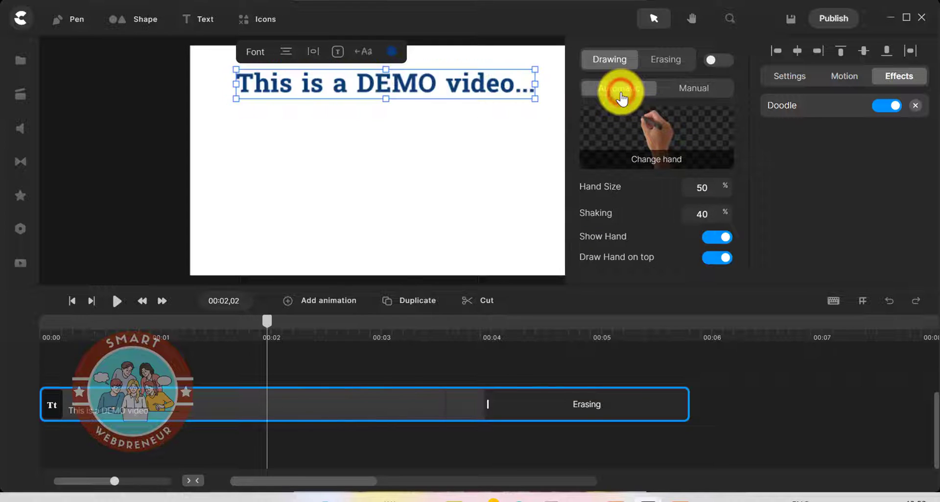
# - Try a pencil-holding hand, then a dark-skinned hand, previewing the heading drawn by each
pyautogui.click(656, 159)
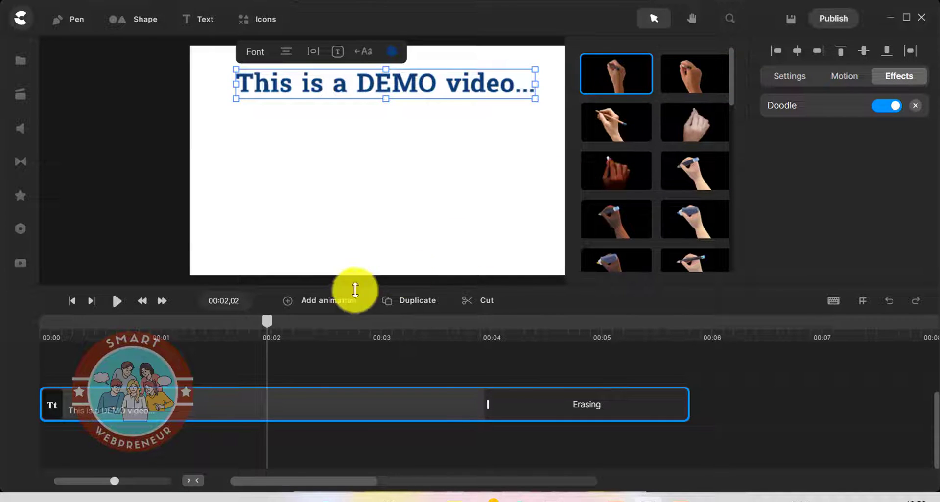
pyautogui.click(615, 127)
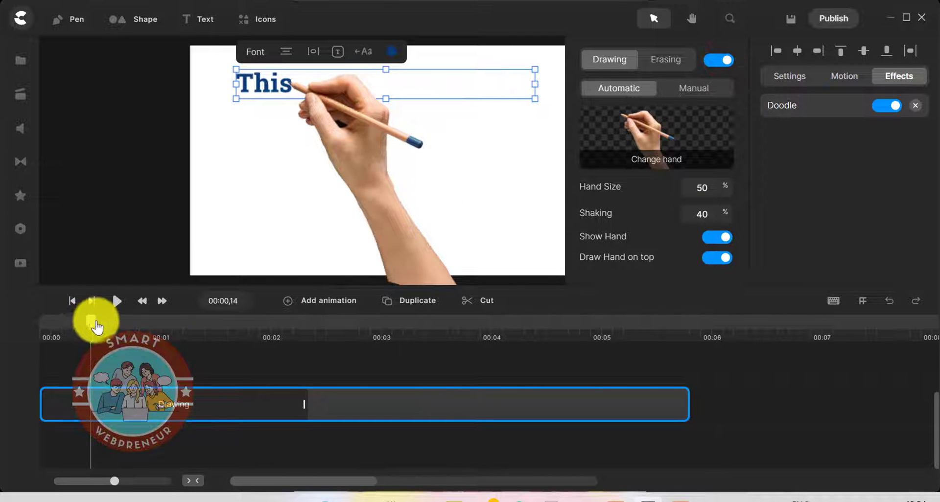
pyautogui.moveTo(97, 326); pyautogui.dragTo(25, 319)
pyautogui.click(116, 300)
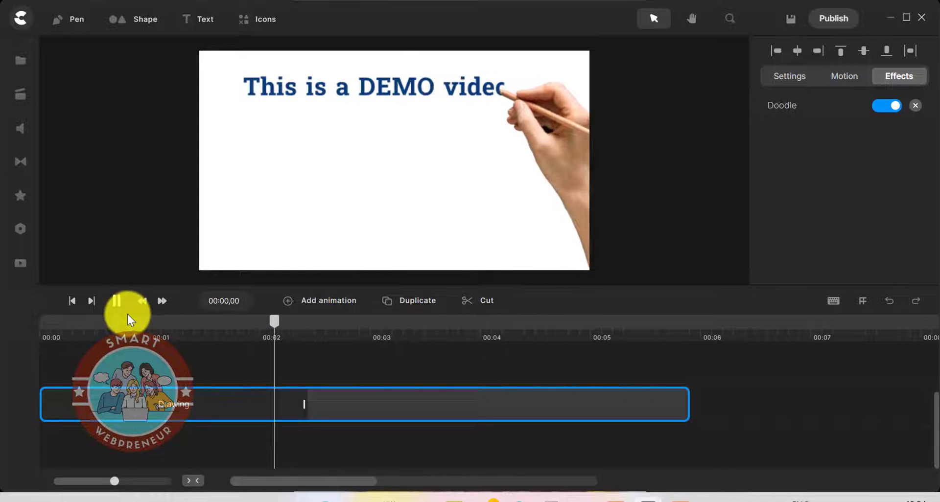
pyautogui.click(656, 162)
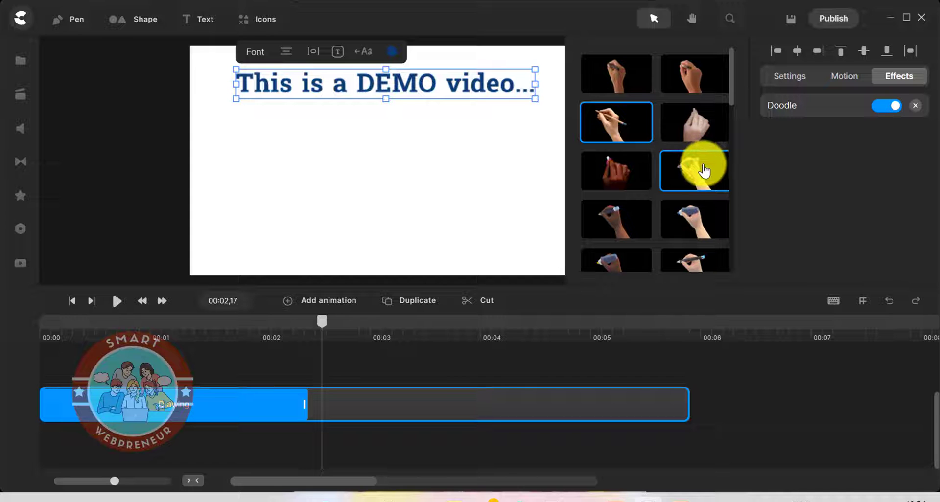
pyautogui.scroll(-1, 700, 202)
pyautogui.click(617, 105)
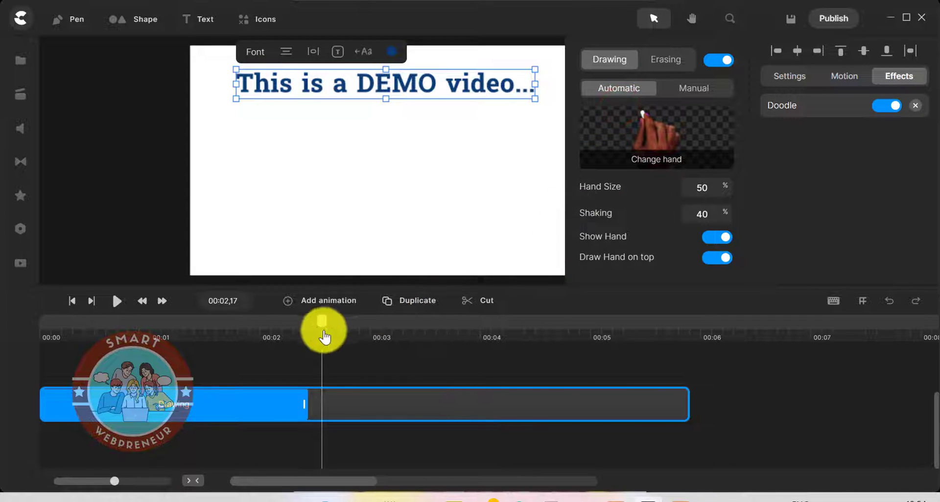
pyautogui.moveTo(321, 324); pyautogui.dragTo(28, 326)
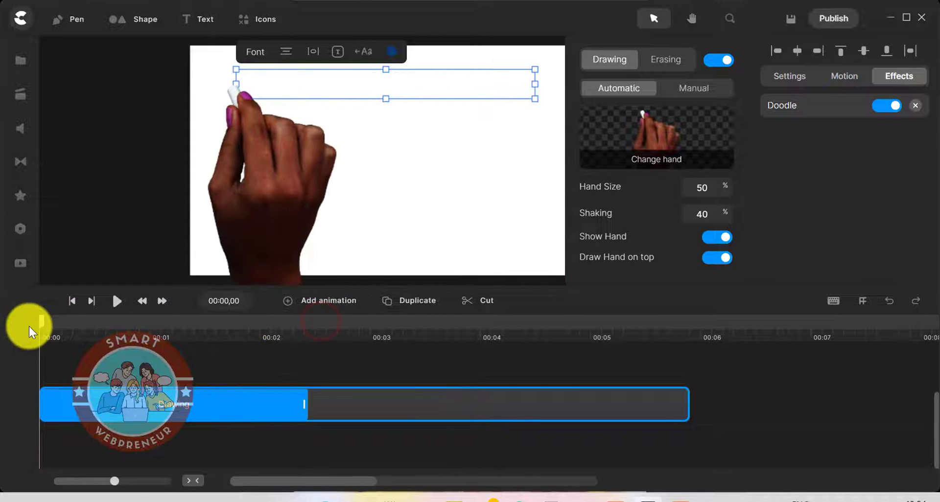
pyautogui.click(112, 301)
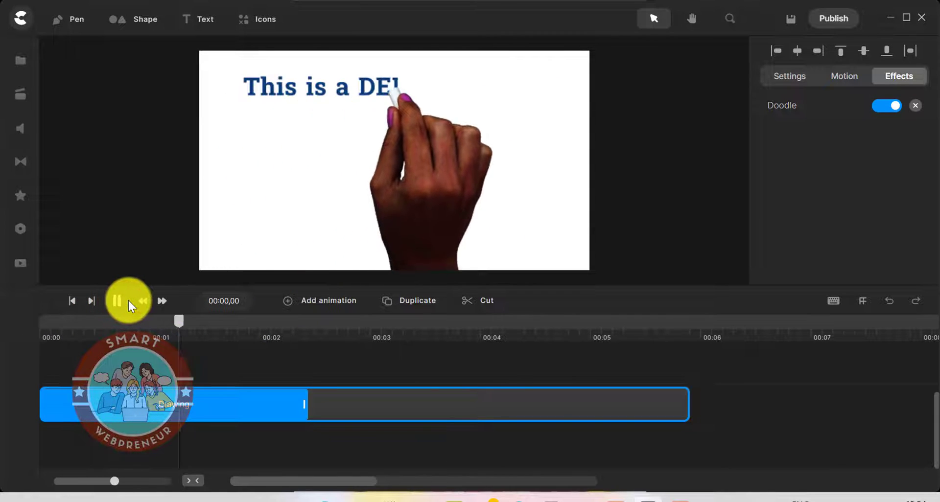
# - Choose the hand holding a blue marker and preview it writing the heading
pyautogui.click(131, 301)
pyautogui.scroll(-2, 663, 237)
pyautogui.click(684, 201)
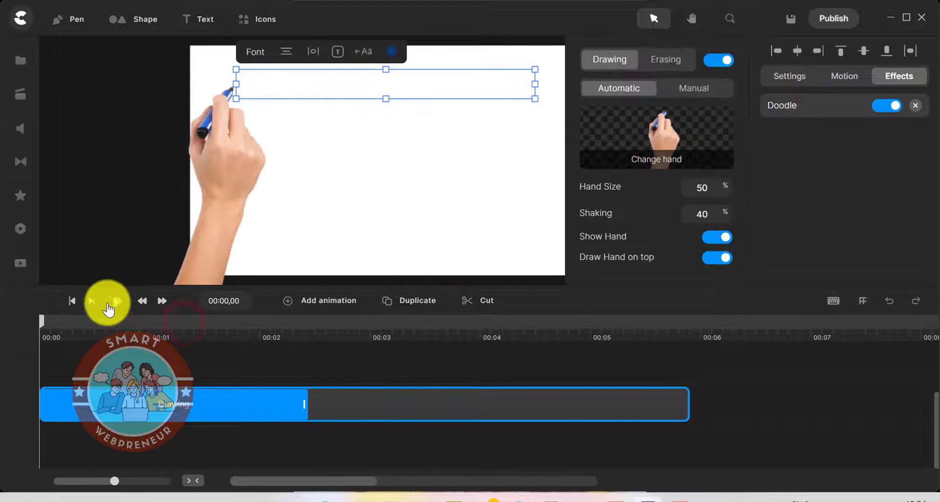
pyautogui.click(116, 300)
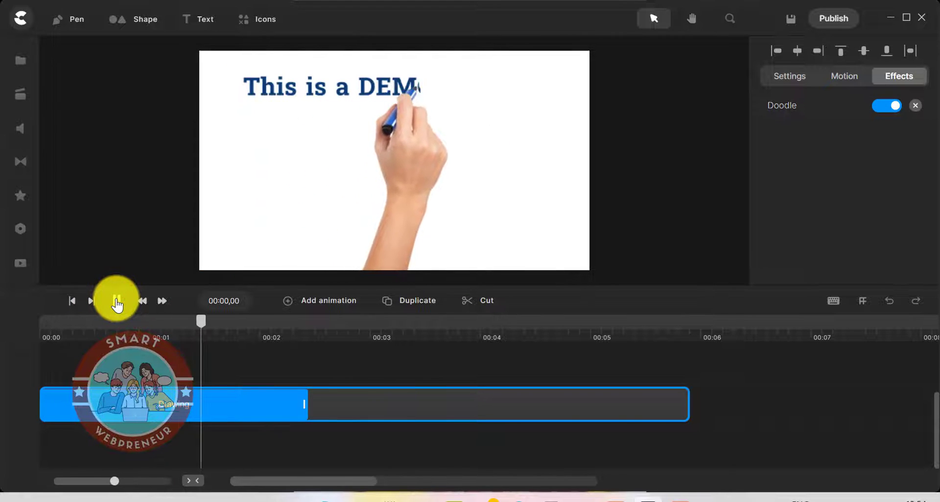
# - Switch the DEMO text's drawing hand to the cartoon hand in a purple sleeve
pyautogui.click(117, 301)
pyautogui.click(664, 150)
pyautogui.scroll(-10, 703, 176)
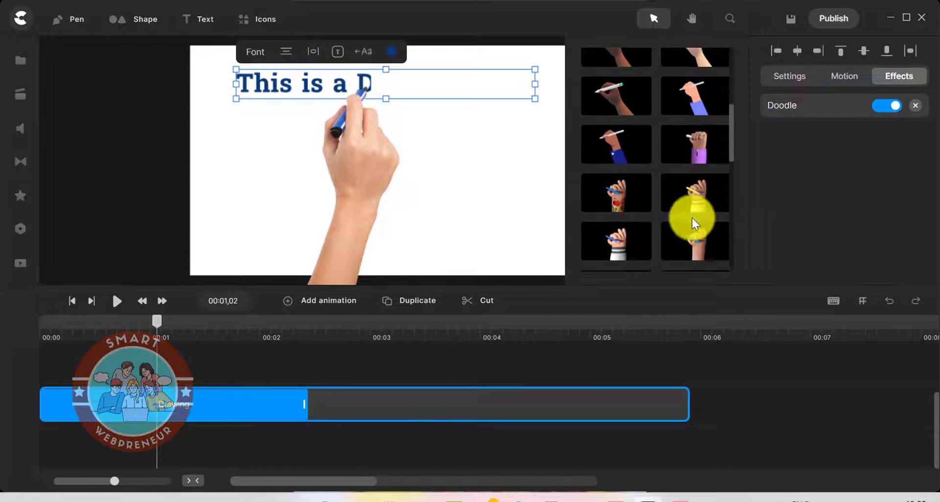
pyautogui.click(699, 146)
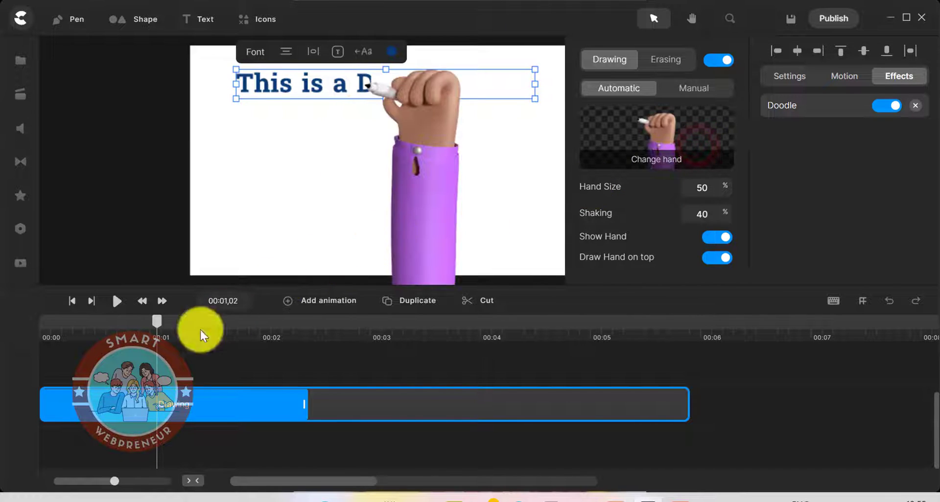
# - Rewind and play the preview to watch the purple-sleeve hand draw DEMO
pyautogui.moveTo(158, 337); pyautogui.dragTo(8, 326)
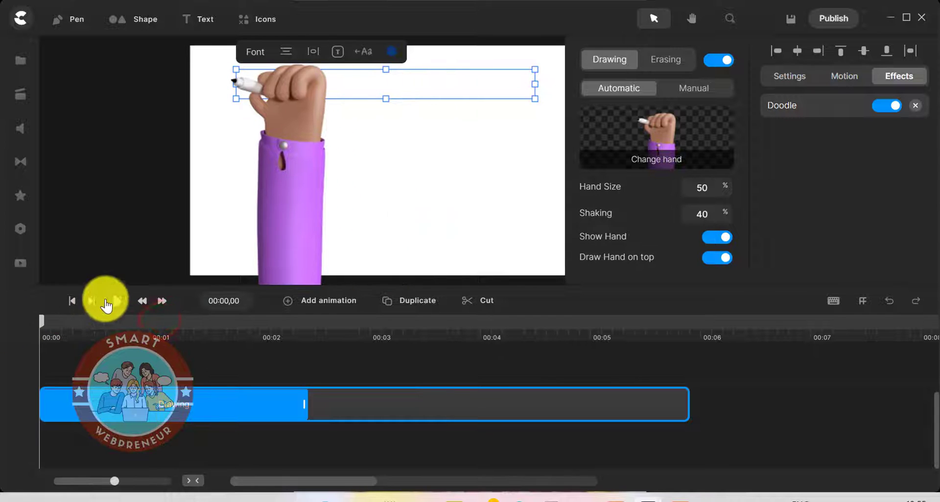
pyautogui.click(115, 300)
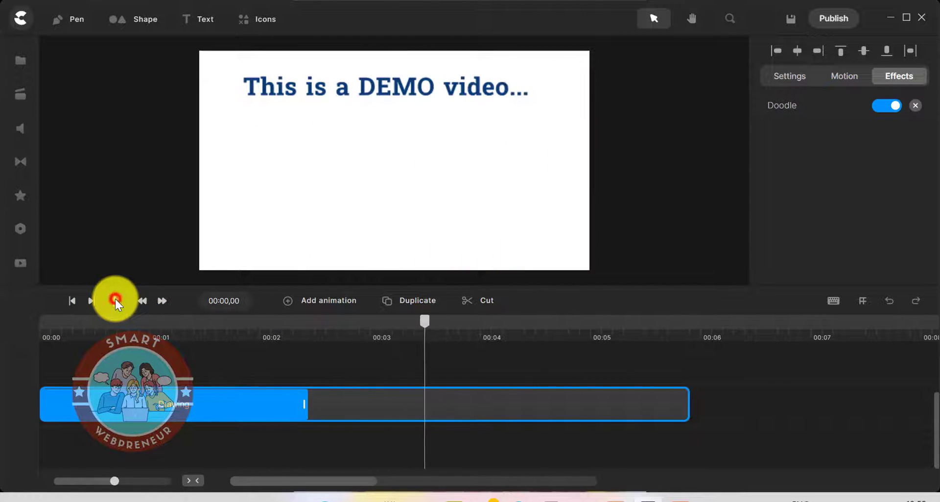
pyautogui.moveTo(431, 321); pyautogui.dragTo(145, 349)
# - Review the text's drawing hand options again, then deselect it and rewind to about two seconds
pyautogui.click(248, 399)
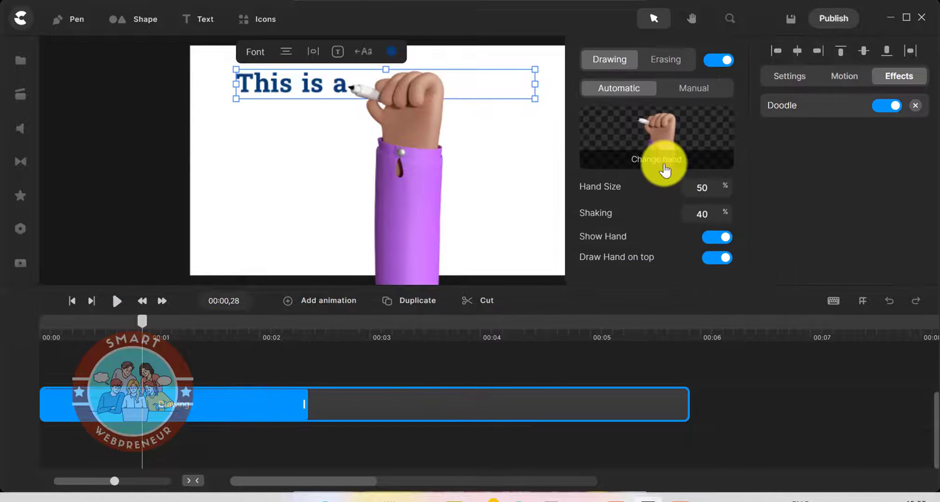
pyautogui.click(664, 169)
pyautogui.scroll(-5, 663, 211)
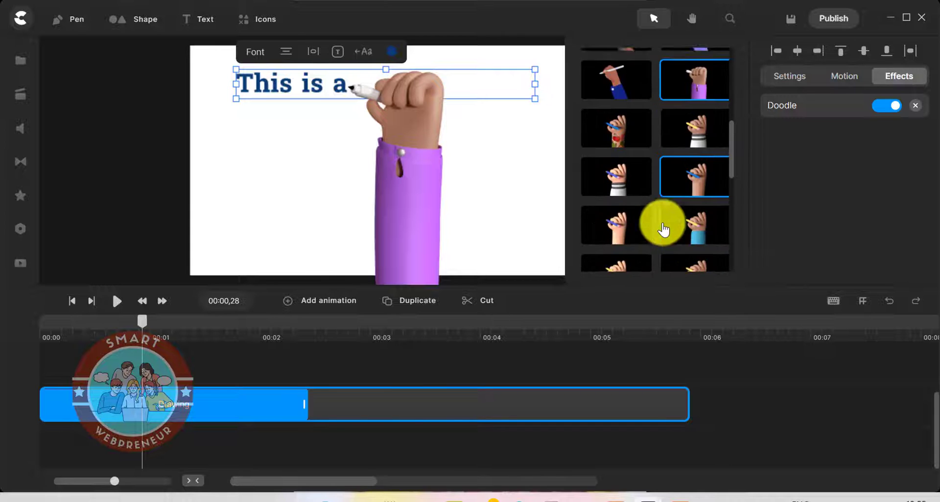
pyautogui.scroll(-6, 663, 229)
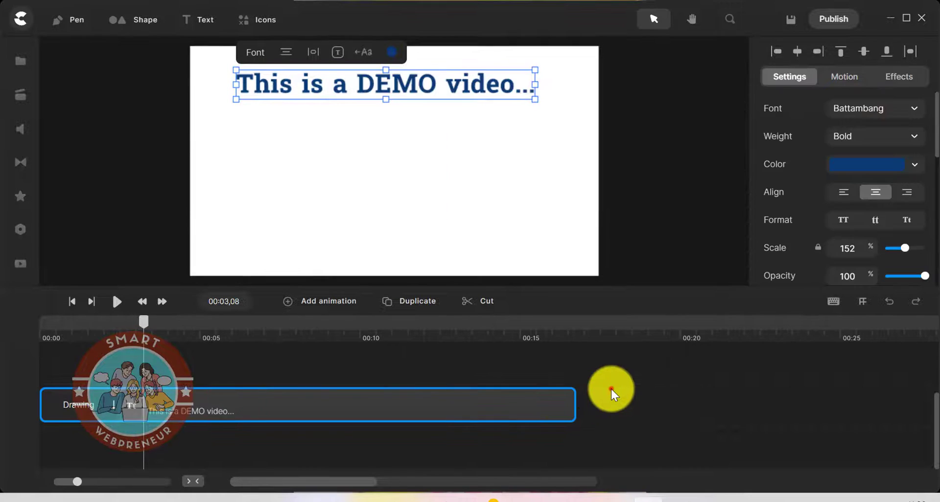
pyautogui.click(611, 389)
pyautogui.moveTo(144, 324); pyautogui.dragTo(126, 330)
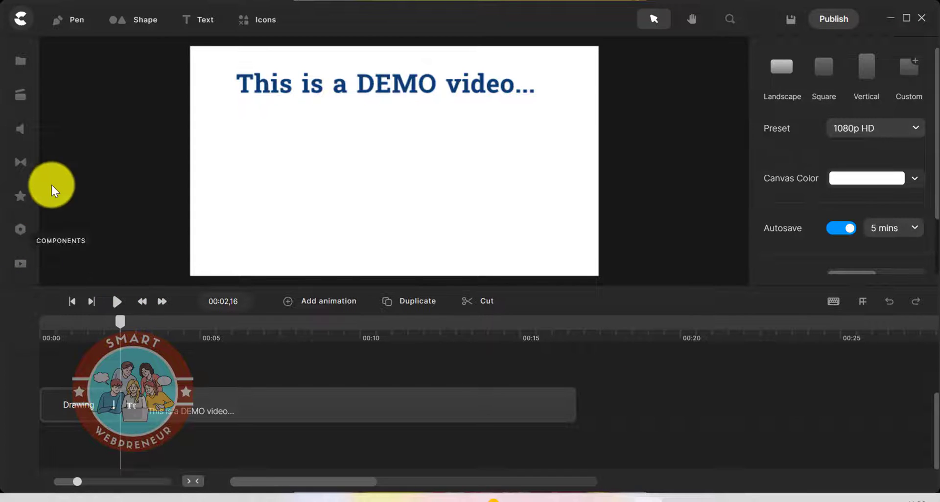
# - Place the 3D character Haru from the Characters library onto the canvas beside DEMO
pyautogui.click(16, 98)
pyautogui.click(64, 107)
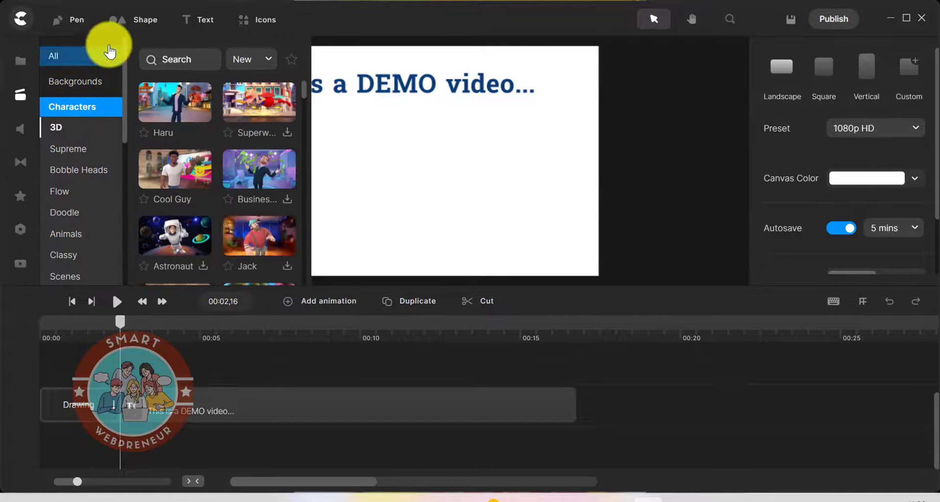
pyautogui.moveTo(171, 96); pyautogui.dragTo(491, 191)
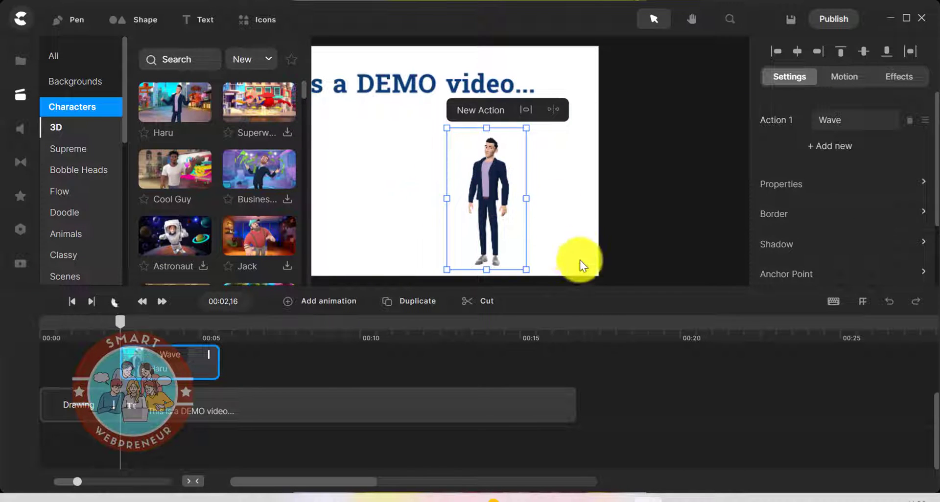
pyautogui.click(18, 94)
# - Play the preview to watch Haru wave
pyautogui.click(335, 205)
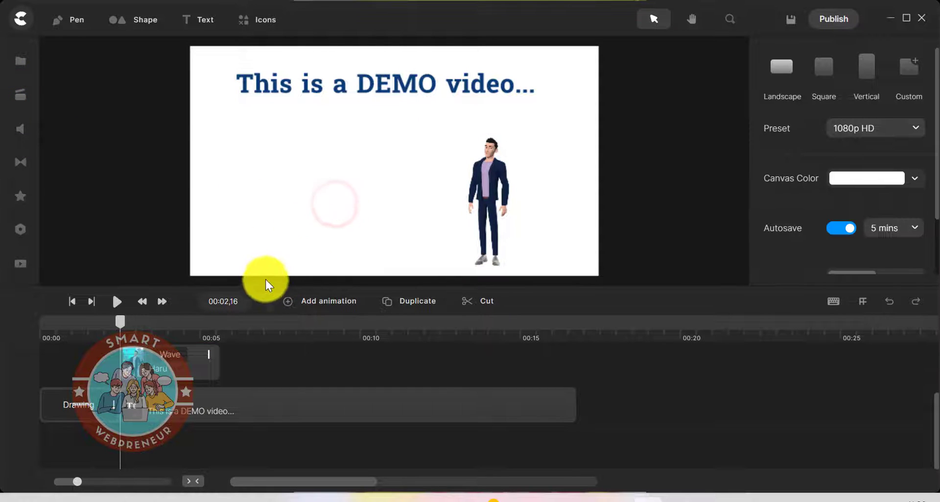
pyautogui.click(116, 301)
pyautogui.click(116, 300)
# - Enlarge Haru with a corner handle and replay the preview from about two seconds
pyautogui.click(481, 205)
pyautogui.moveTo(528, 130); pyautogui.dragTo(544, 95)
pyautogui.moveTo(171, 325); pyautogui.dragTo(115, 316)
pyautogui.click(119, 302)
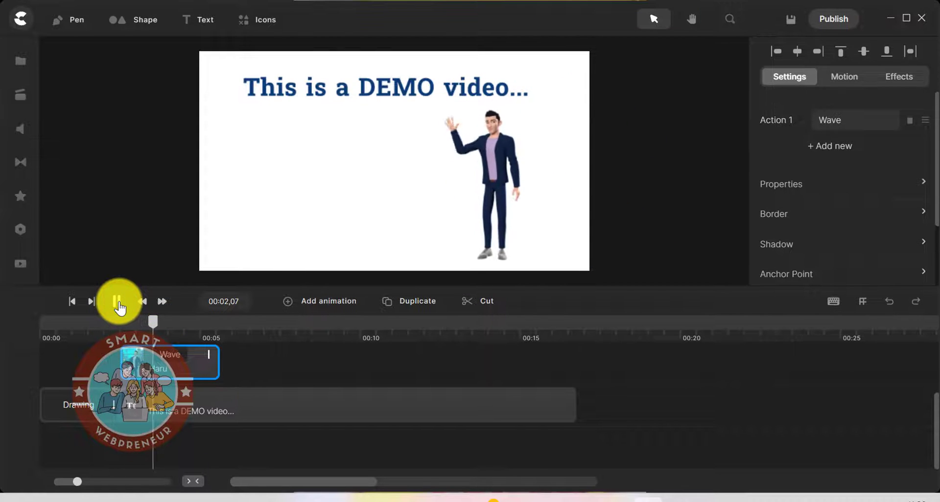
# - Change Haru's Wave action to Idle
pyautogui.click(119, 302)
pyautogui.click(821, 126)
pyautogui.click(872, 126)
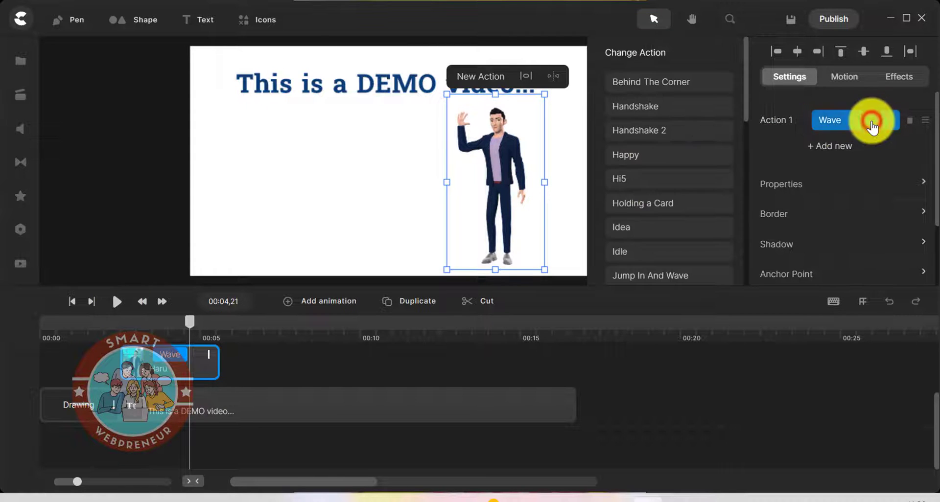
pyautogui.click(644, 252)
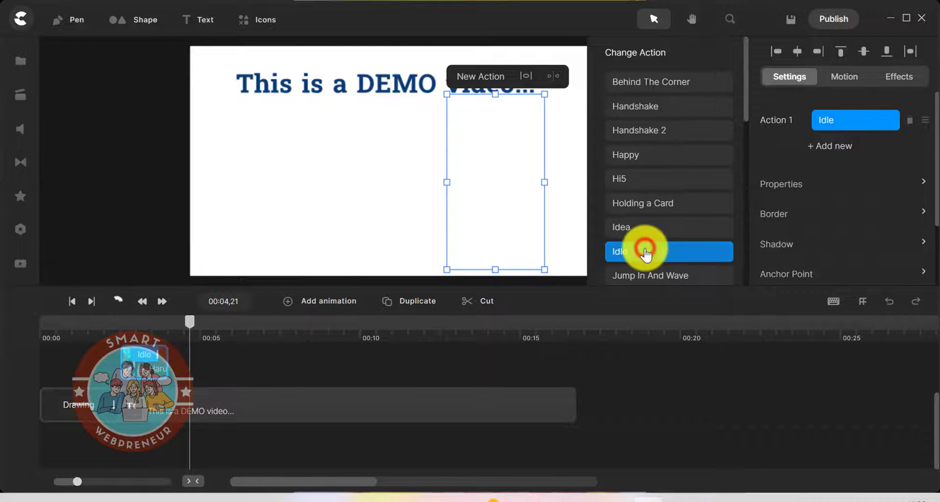
# - Preview Haru's Idle pose from 00:02,16
pyautogui.click(280, 366)
pyautogui.moveTo(190, 322); pyautogui.dragTo(122, 327)
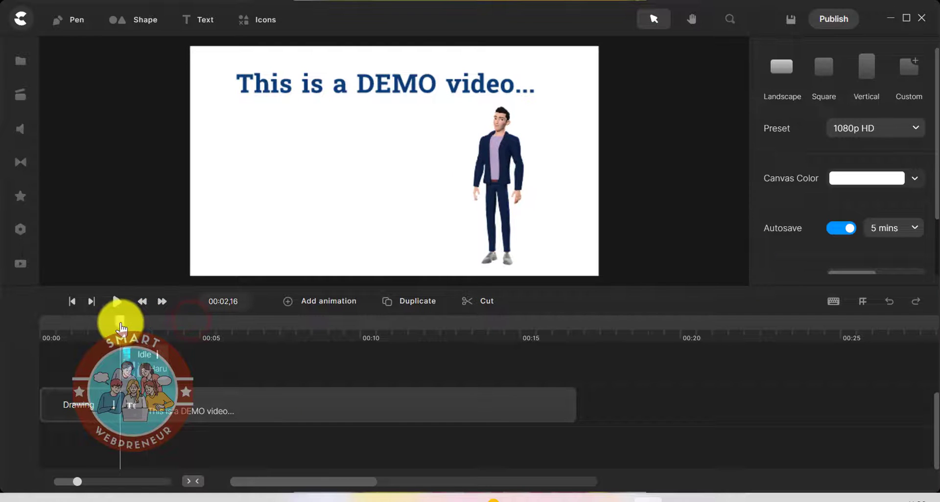
pyautogui.click(116, 302)
pyautogui.click(116, 302)
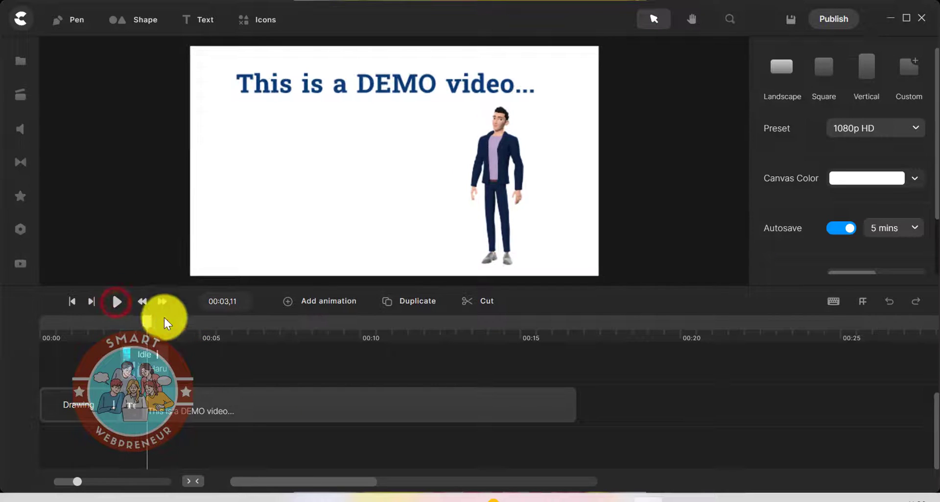
# - Apply the Doodle effect from the Effects library to Haru
pyautogui.click(490, 199)
pyautogui.click(14, 198)
pyautogui.moveTo(84, 151)
pyautogui.mouseDown()
pyautogui.moveTo(369, 176)
pyautogui.moveTo(552, 178)
pyautogui.moveTo(499, 179)
pyautogui.mouseUp()
# - Play the doodle reveals, then move the playhead back slightly
pyautogui.click(409, 362)
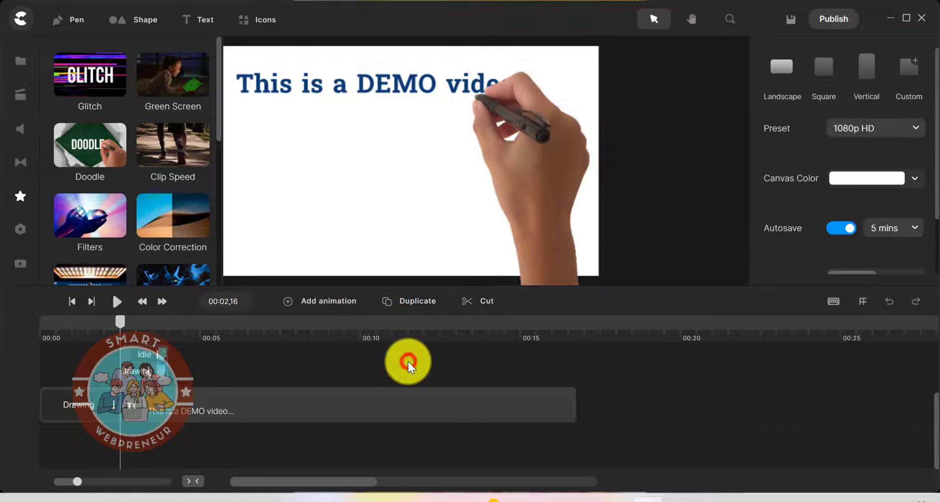
pyautogui.click(116, 301)
pyautogui.click(117, 301)
pyautogui.moveTo(157, 322)
pyautogui.mouseDown()
pyautogui.moveTo(123, 313)
pyautogui.moveTo(145, 322)
pyautogui.mouseUp()
# - Pick a drawing hand for Haru's doodle at 50% size with 10% shaking
pyautogui.click(85, 403)
pyautogui.click(655, 171)
pyautogui.click(608, 78)
pyautogui.click(494, 235)
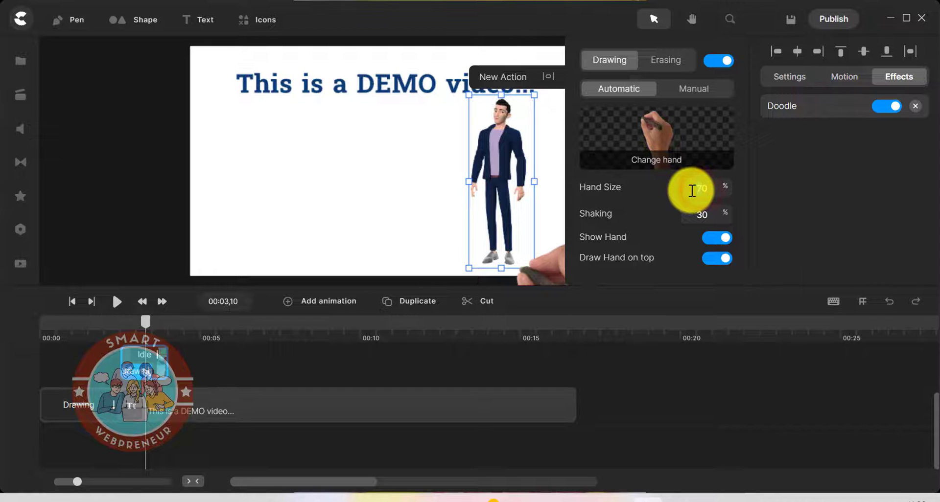
pyautogui.moveTo(701, 216); pyautogui.dragTo(689, 217)
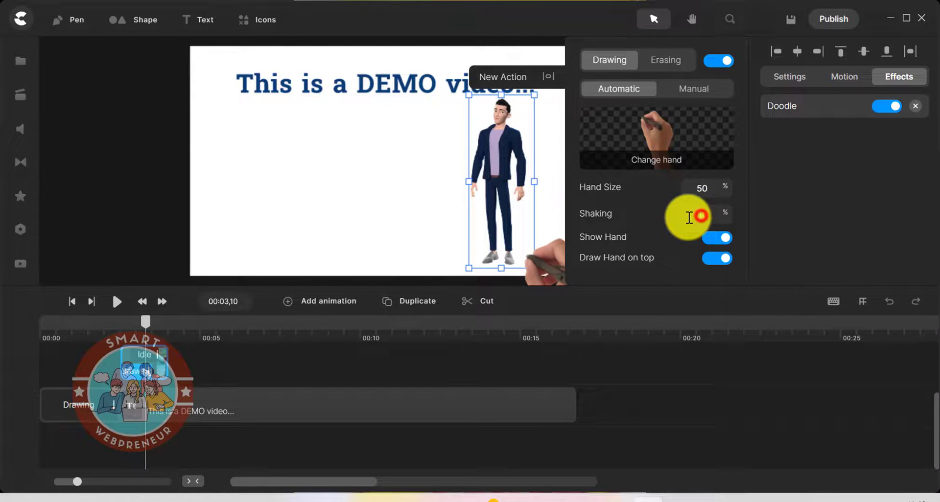
# - Rewind to 00:02,03 and preview the hand drawing Haru in
pyautogui.click(441, 205)
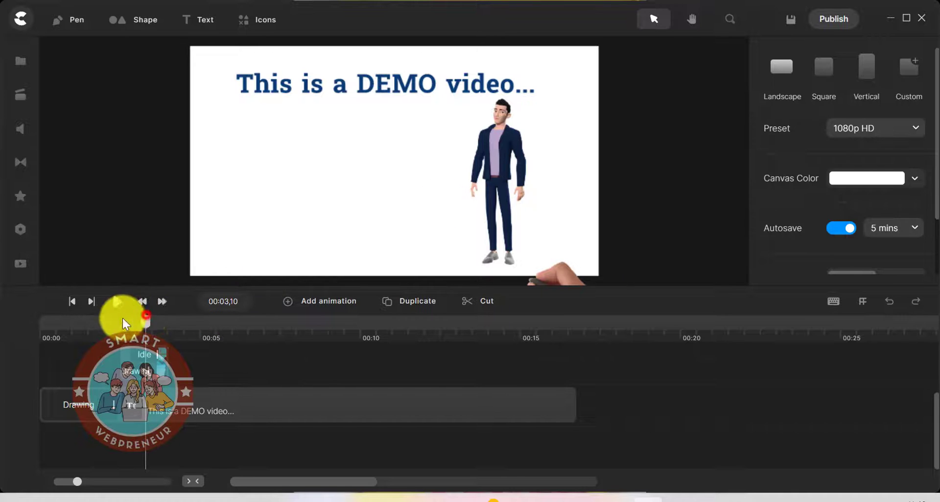
pyautogui.moveTo(145, 327); pyautogui.dragTo(109, 312)
pyautogui.click(113, 300)
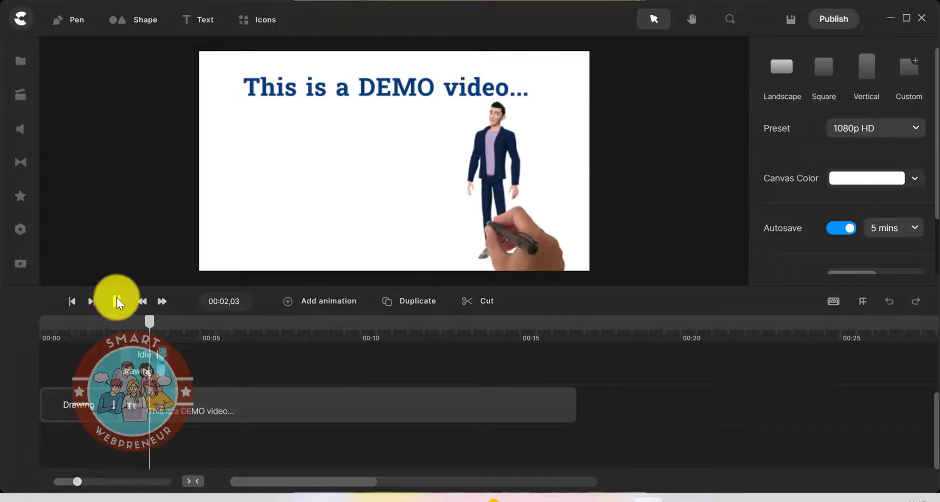
pyautogui.click(117, 299)
# - Add Happy and then Holding a Card actions after Haru's Idle pose
pyautogui.click(196, 321)
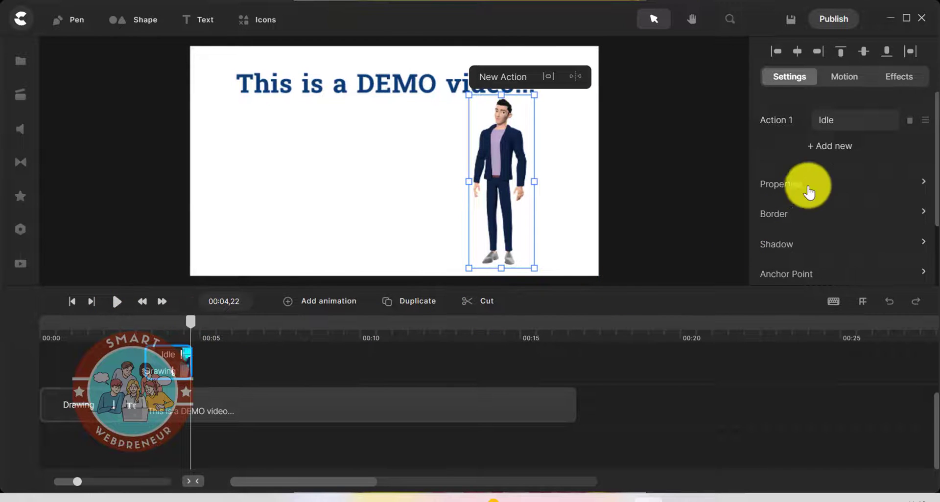
pyautogui.click(840, 142)
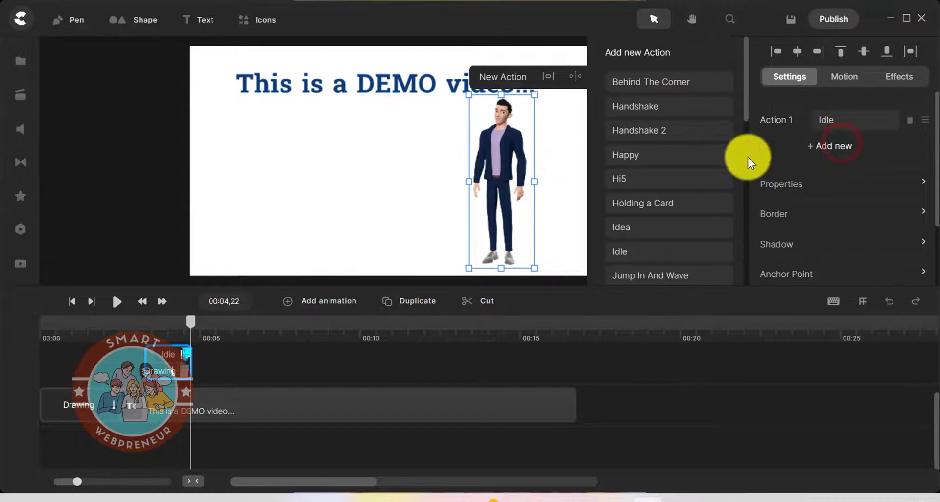
pyautogui.click(636, 156)
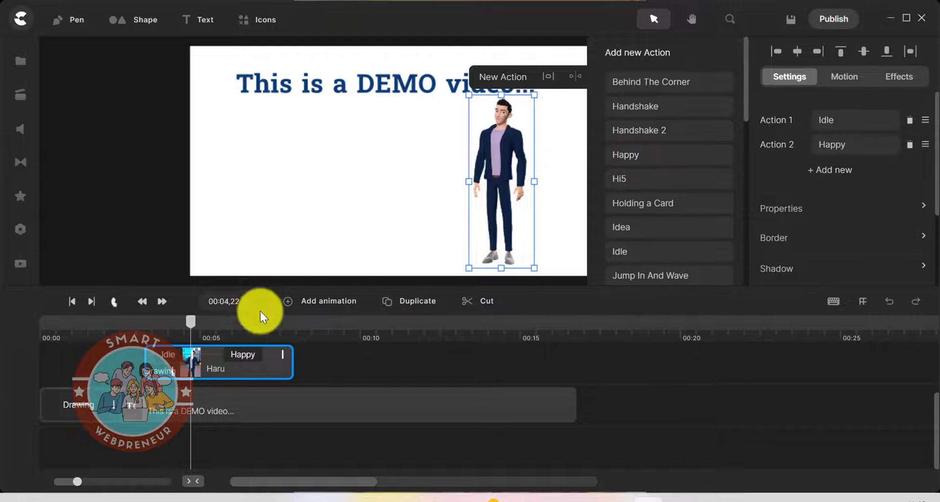
pyautogui.moveTo(190, 327); pyautogui.dragTo(273, 322)
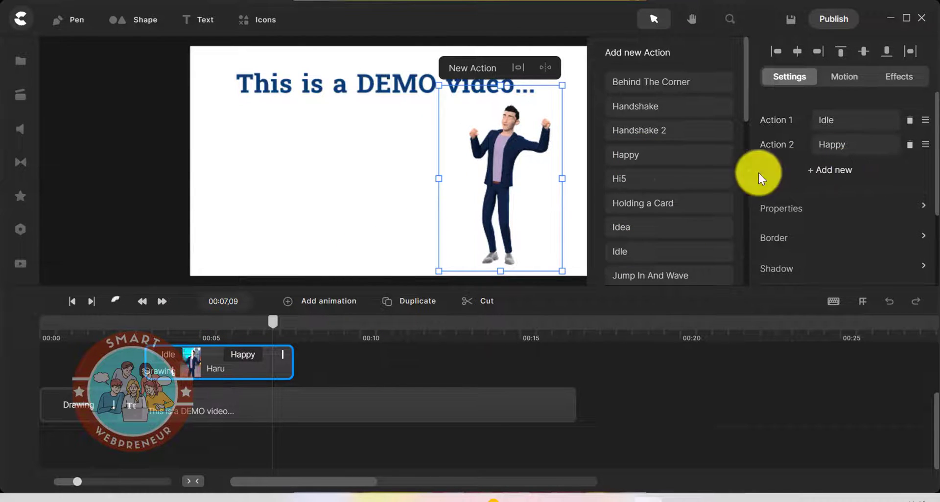
pyautogui.click(865, 174)
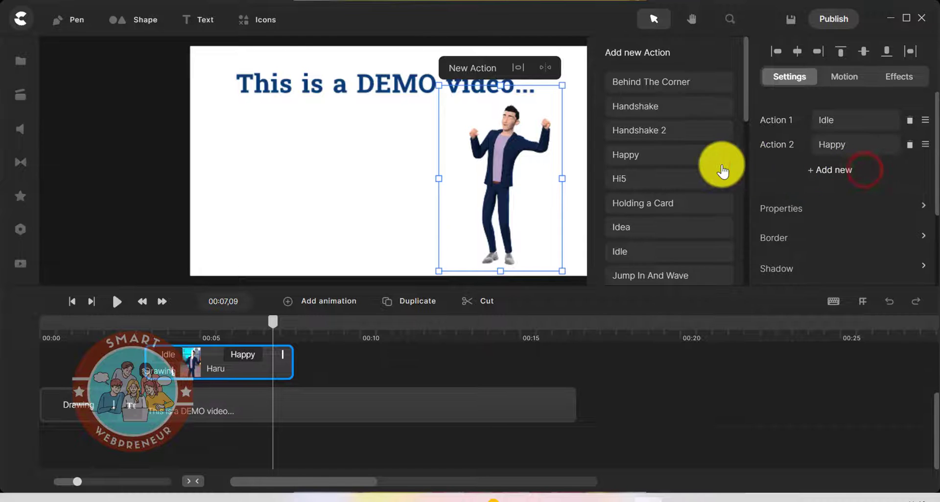
pyautogui.click(656, 203)
# - Play Haru's action sequence from 00:03,03
pyautogui.click(538, 361)
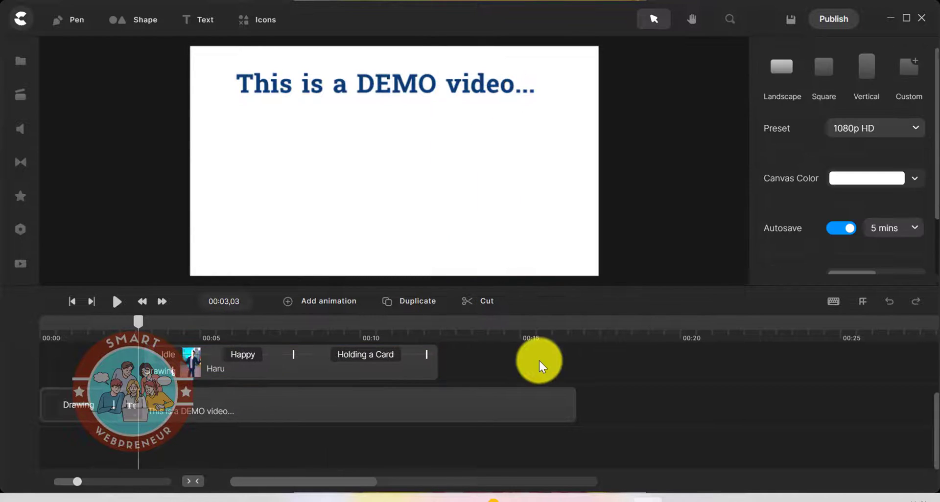
pyautogui.click(117, 308)
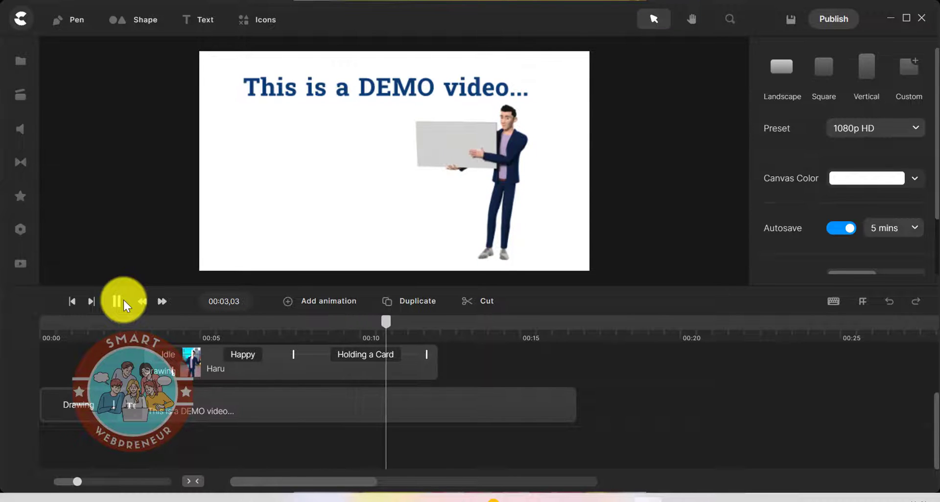
pyautogui.click(123, 303)
pyautogui.click(18, 94)
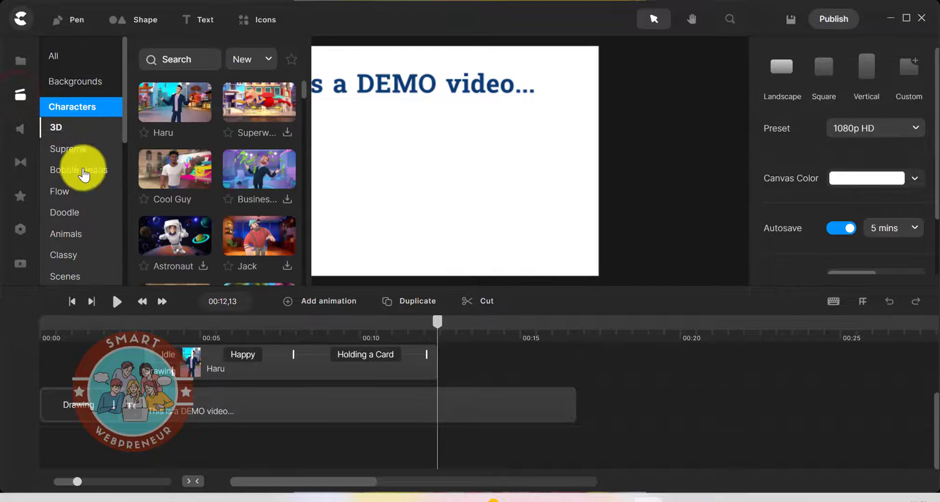
# - Place the doodle boy from the Doodle characters, enlarge him, and shift him left
pyautogui.scroll(-2, 84, 192)
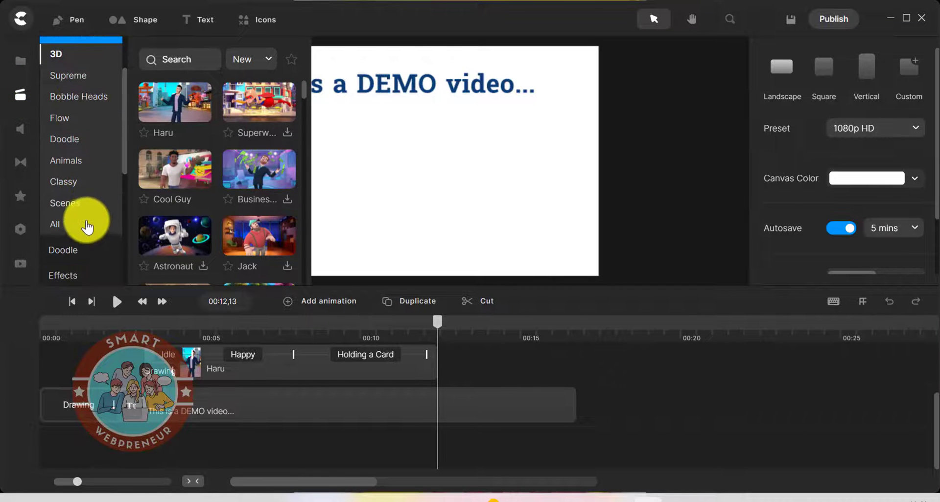
pyautogui.click(65, 142)
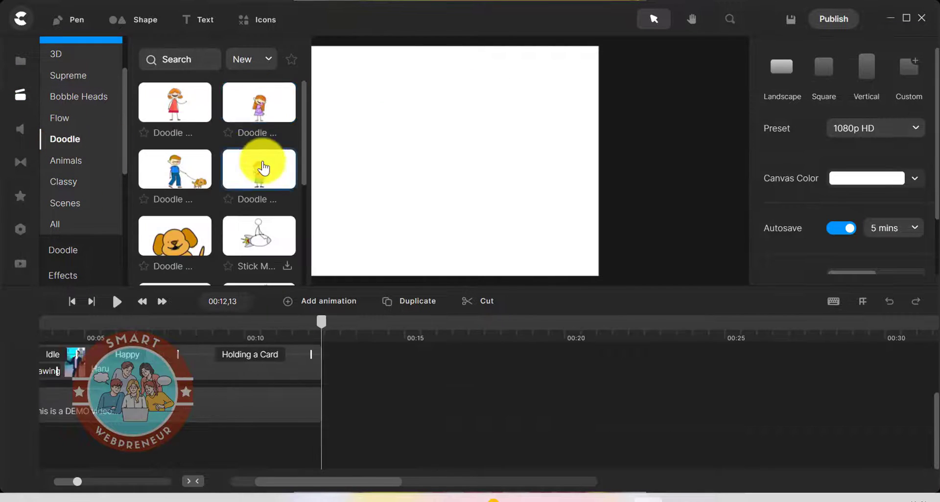
pyautogui.moveTo(262, 161); pyautogui.dragTo(408, 169)
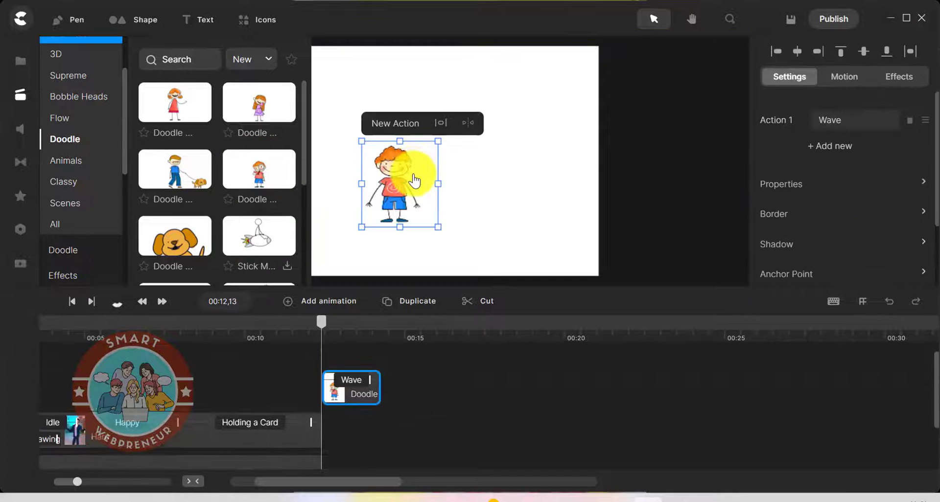
pyautogui.moveTo(439, 226); pyautogui.dragTo(478, 269)
pyautogui.moveTo(393, 186); pyautogui.dragTo(362, 185)
# - Add the doodle dog and move it to the canvas's right side
pyautogui.moveTo(191, 254)
pyautogui.mouseDown()
pyautogui.moveTo(178, 237)
pyautogui.moveTo(445, 222)
pyautogui.moveTo(509, 224)
pyautogui.moveTo(507, 260)
pyautogui.mouseUp()
pyautogui.click(533, 377)
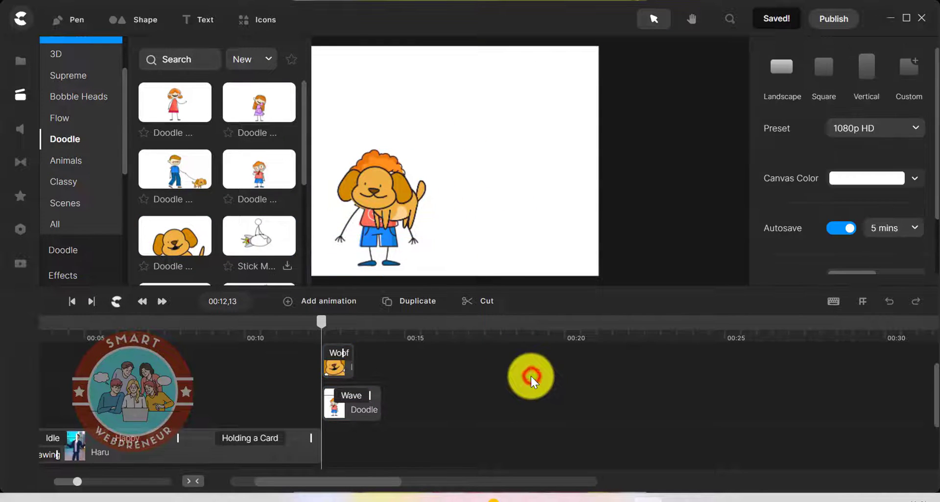
pyautogui.click(372, 195)
pyautogui.moveTo(372, 195); pyautogui.dragTo(514, 229)
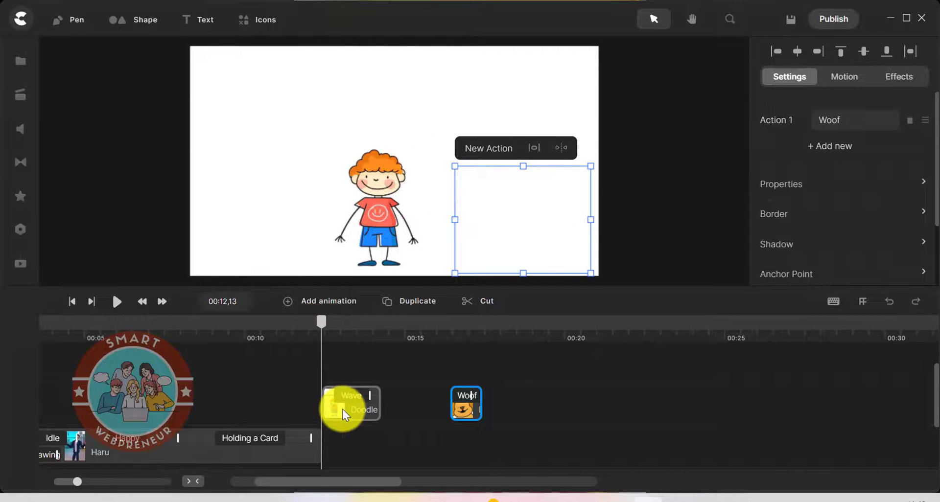
# - Change the doodle boy's Wave action to Idle and give him the Doodle effect
pyautogui.click(342, 407)
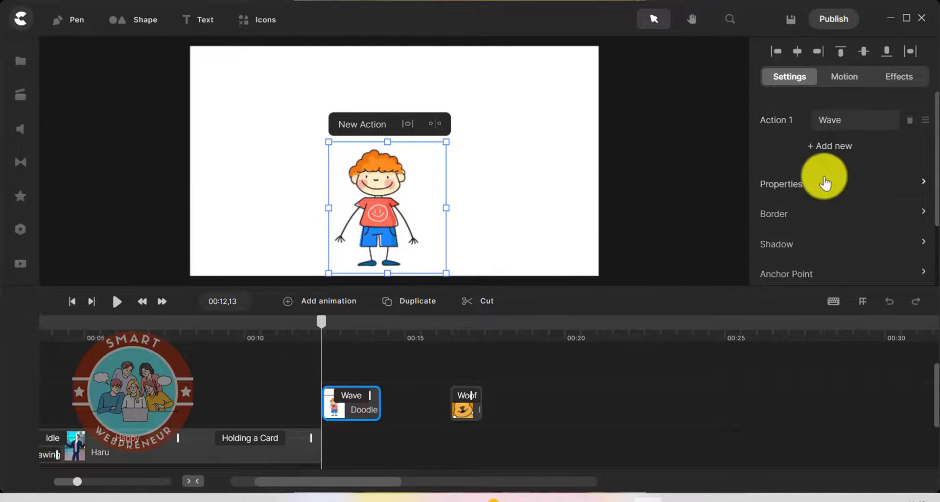
pyautogui.click(873, 120)
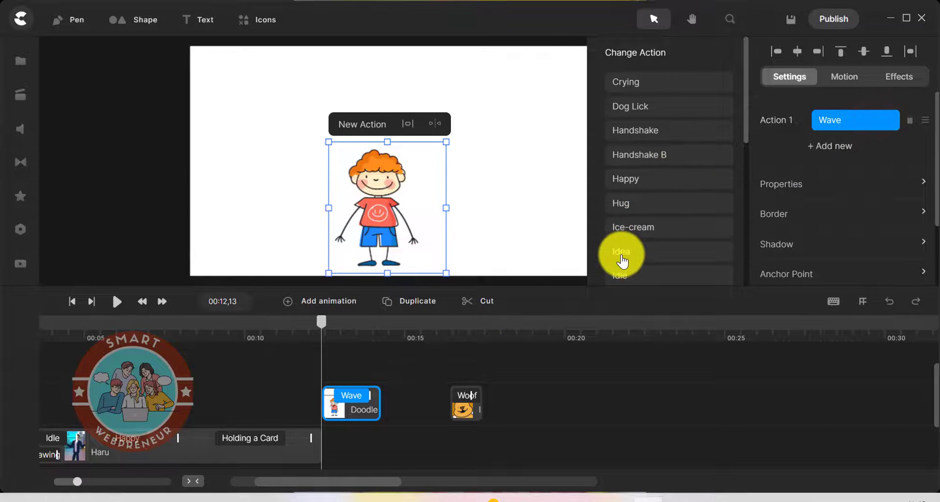
pyautogui.click(623, 275)
pyautogui.click(27, 200)
pyautogui.moveTo(90, 145)
pyautogui.mouseDown()
pyautogui.moveTo(252, 267)
pyautogui.moveTo(378, 466)
pyautogui.moveTo(361, 440)
pyautogui.mouseUp()
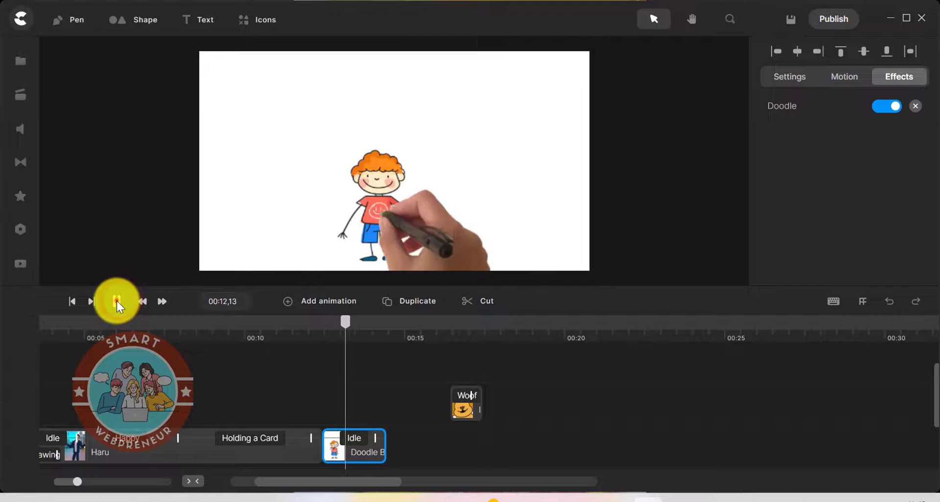
# - Add Ice-cream and Dog Lick to the boy after Idle, move the Woof clip earlier, and play
pyautogui.click(359, 451)
pyautogui.click(360, 451)
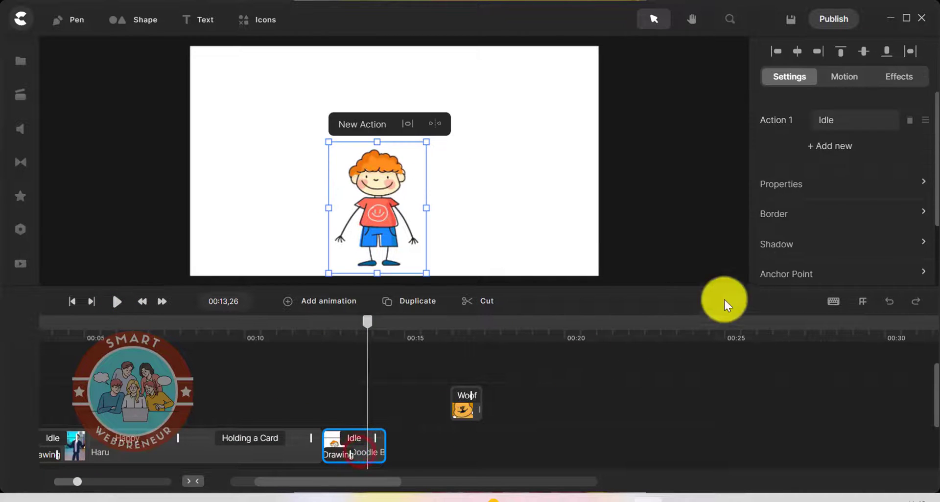
pyautogui.click(831, 146)
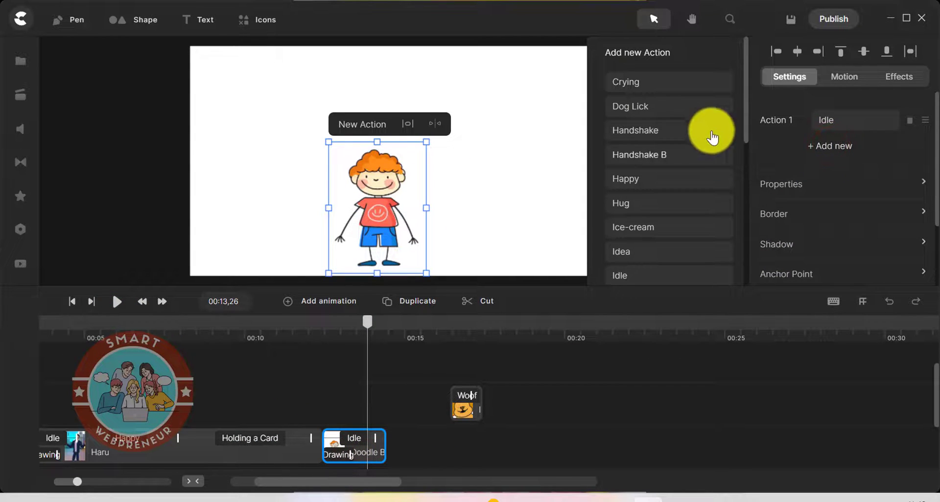
pyautogui.click(645, 228)
pyautogui.click(840, 171)
pyautogui.click(637, 101)
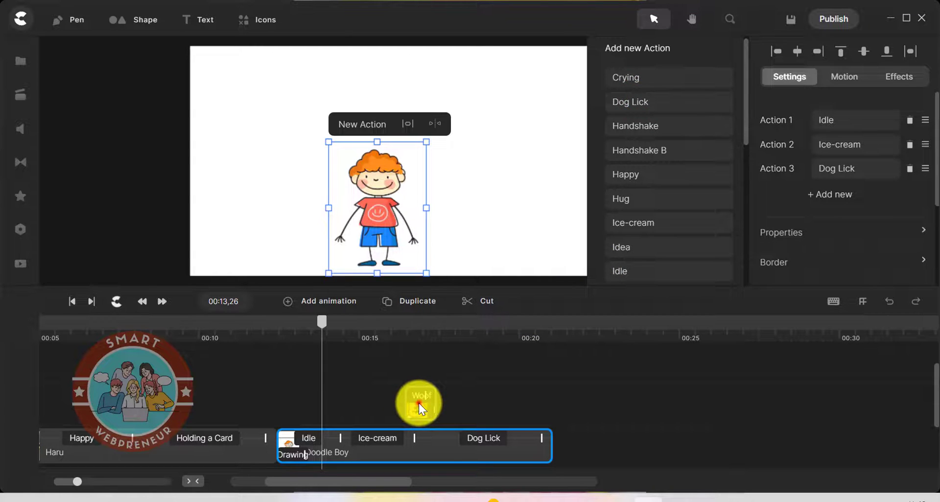
pyautogui.moveTo(418, 403); pyautogui.dragTo(413, 403)
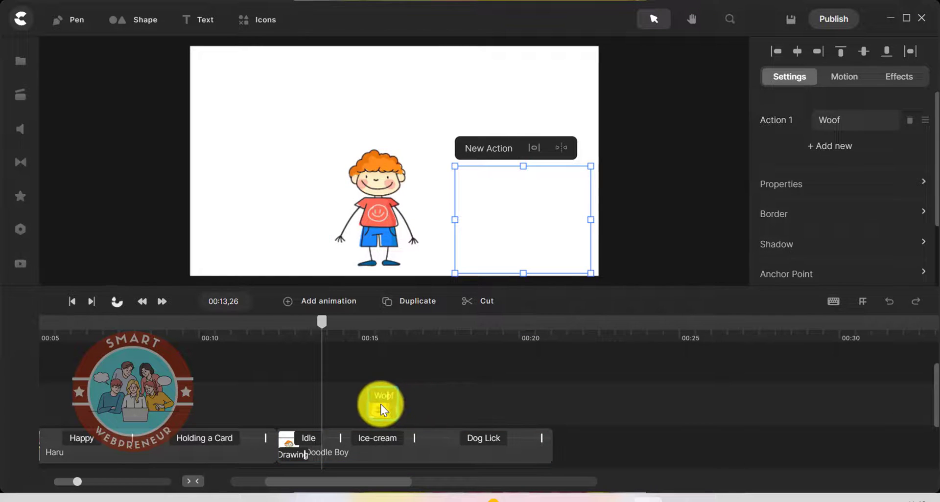
pyautogui.click(116, 302)
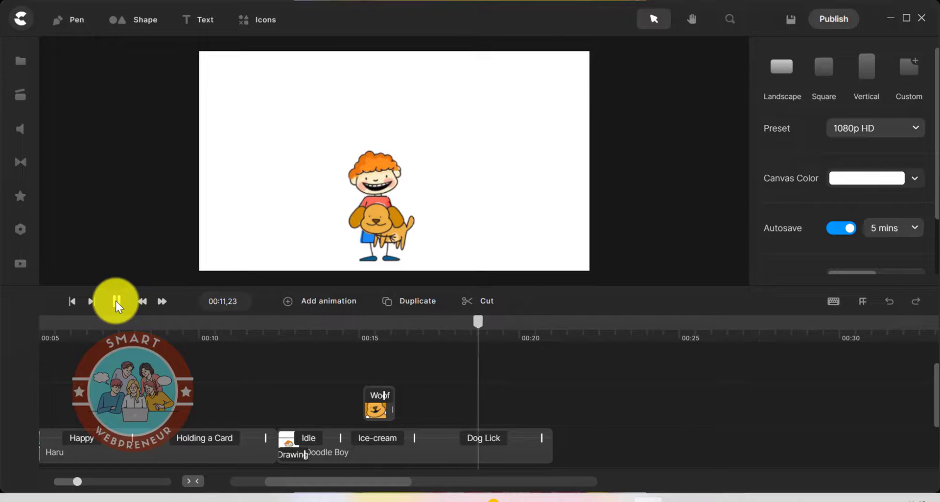
# - Add a blue circle on the right, apply the Doodle effect, and preview its draw-in
pyautogui.click(143, 22)
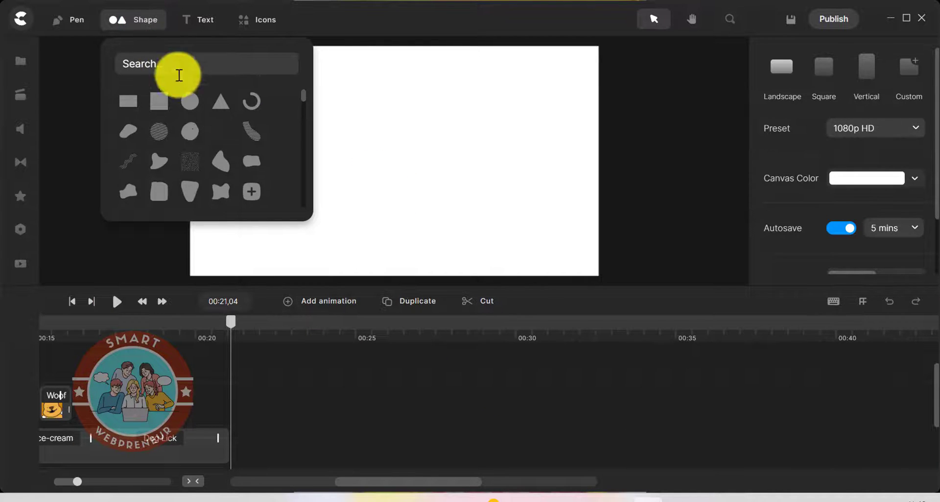
pyautogui.click(193, 103)
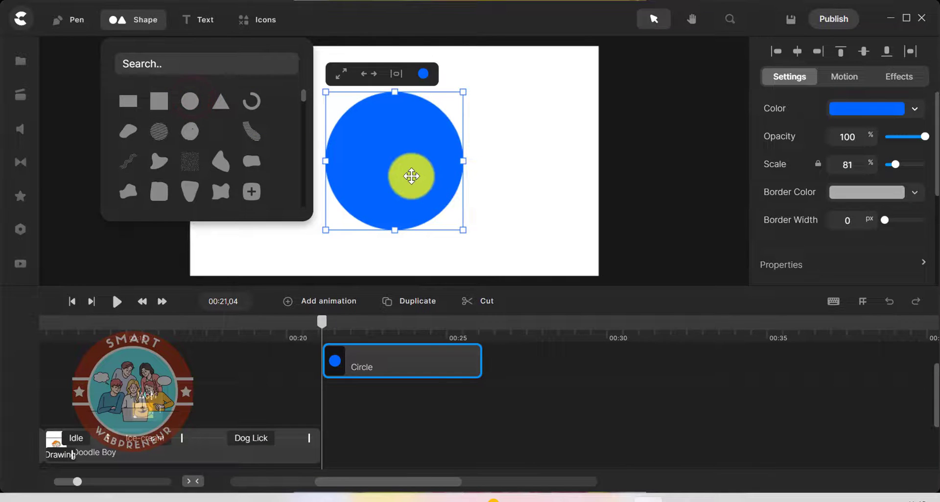
pyautogui.moveTo(404, 172); pyautogui.dragTo(488, 187)
pyautogui.click(20, 196)
pyautogui.moveTo(88, 145)
pyautogui.mouseDown()
pyautogui.moveTo(266, 172)
pyautogui.moveTo(636, 173)
pyautogui.moveTo(512, 184)
pyautogui.moveTo(511, 206)
pyautogui.mouseUp()
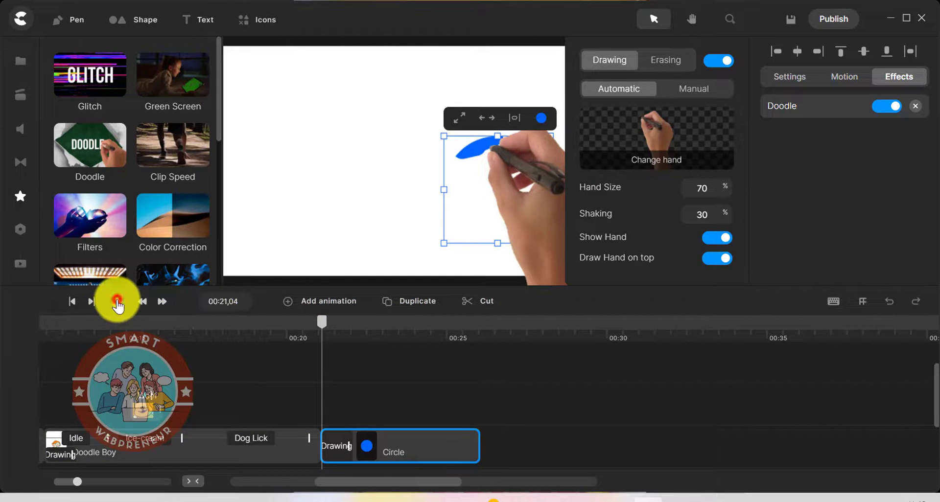
pyautogui.click(117, 301)
pyautogui.click(116, 301)
# - Give the circle a Position animation that moves it from the right to the left
pyautogui.click(420, 438)
pyautogui.rightClick(421, 439)
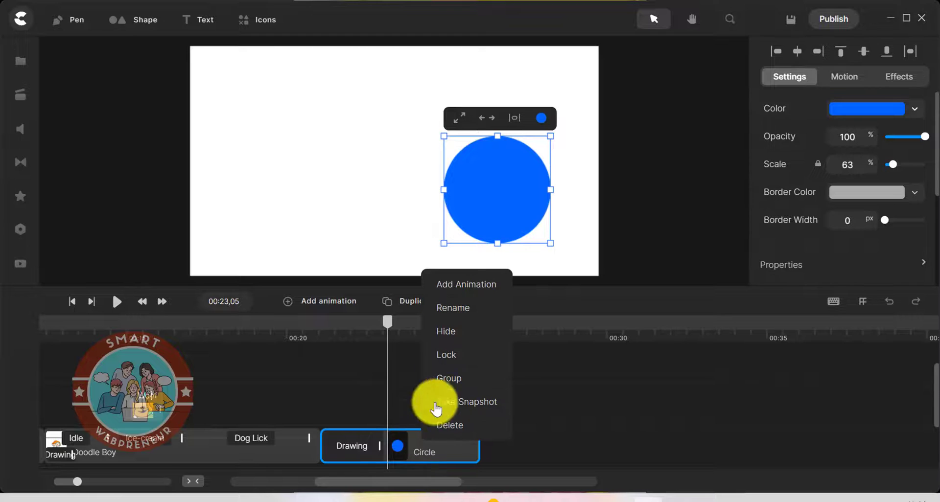
pyautogui.click(468, 284)
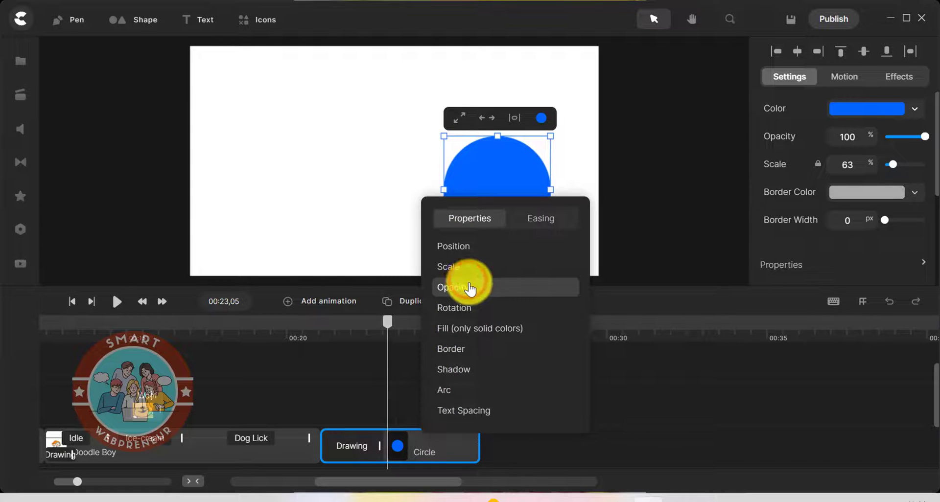
pyautogui.click(470, 246)
pyautogui.moveTo(485, 210); pyautogui.dragTo(274, 209)
# - Preview the circle's movement and scrub through its drawing animation
pyautogui.click(117, 302)
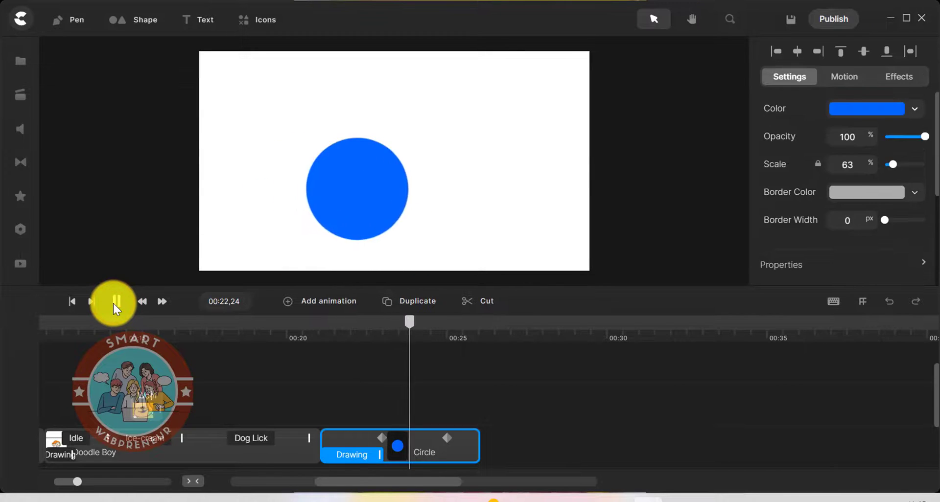
pyautogui.click(129, 306)
pyautogui.moveTo(485, 326)
pyautogui.mouseDown()
pyautogui.moveTo(346, 329)
pyautogui.moveTo(468, 323)
pyautogui.mouseUp()
# - Duplicate the blue circle and place the copy right after the original clip
pyautogui.rightClick(468, 323)
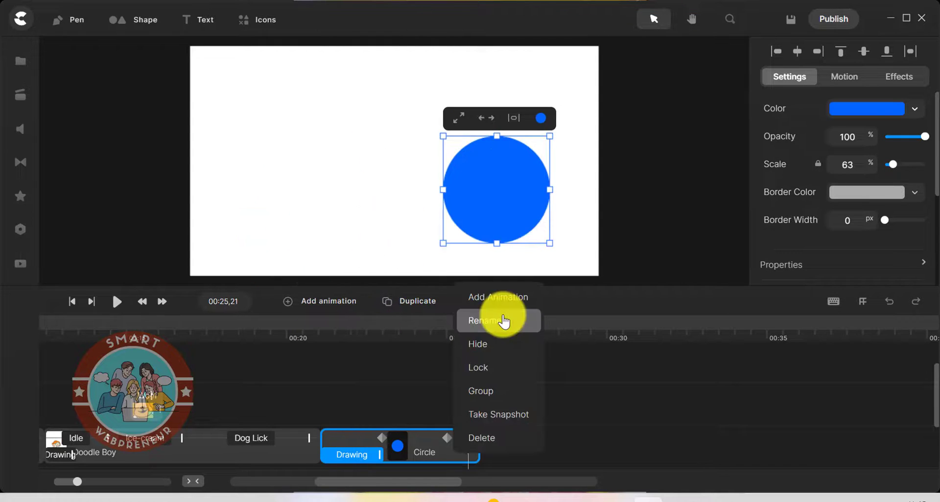
pyautogui.click(596, 399)
pyautogui.click(457, 443)
pyautogui.click(408, 300)
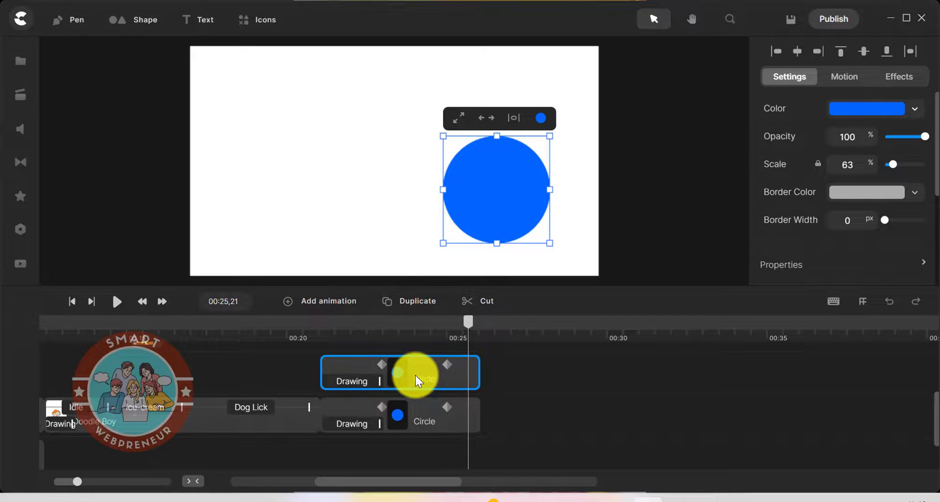
pyautogui.moveTo(441, 379); pyautogui.dragTo(579, 422)
# - Colour the copy red (ff0000), put it on its own track, and extend the blue clip to 00:31
pyautogui.click(867, 108)
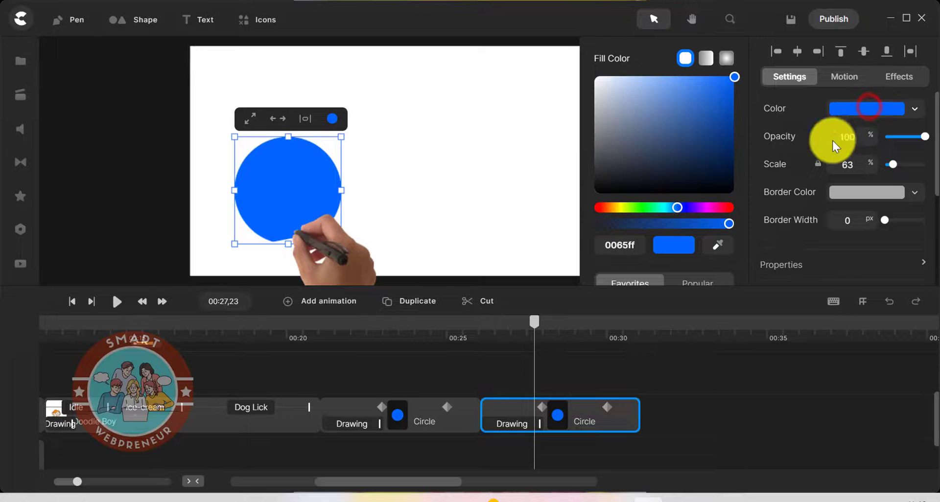
pyautogui.click(601, 208)
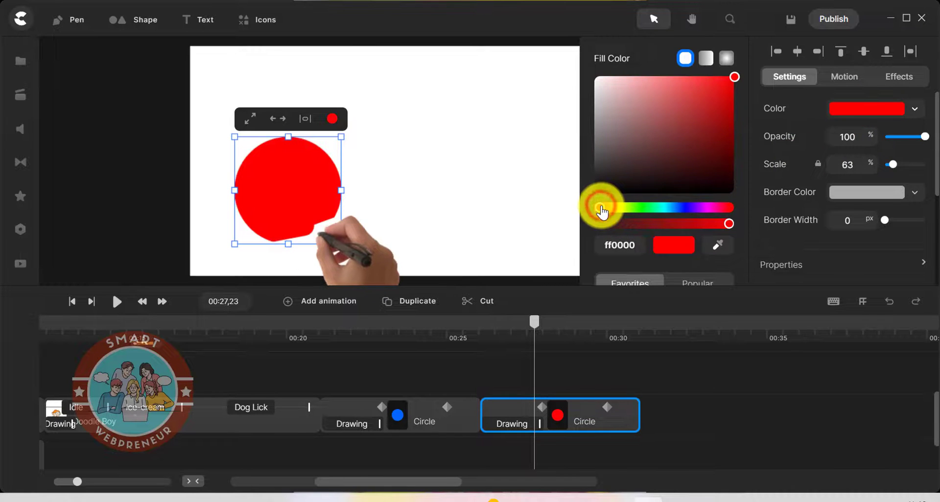
pyautogui.click(556, 430)
pyautogui.moveTo(556, 430); pyautogui.dragTo(560, 377)
pyautogui.moveTo(479, 419); pyautogui.dragTo(645, 417)
pyautogui.click(676, 406)
# - Duplicate the red circle to start just after 00:30 and extend the red and blue clips to match
pyautogui.click(629, 377)
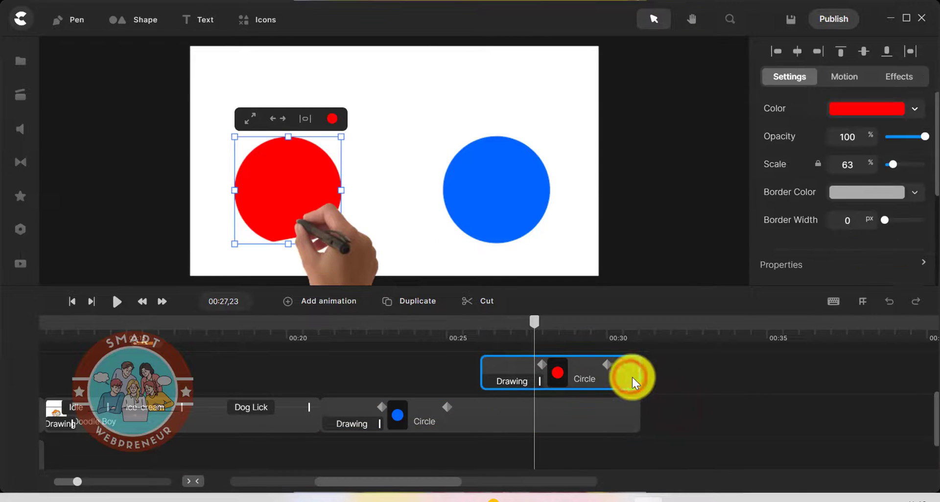
pyautogui.click(423, 303)
pyautogui.moveTo(589, 384); pyautogui.dragTo(748, 384)
pyautogui.moveTo(678, 416); pyautogui.dragTo(798, 410)
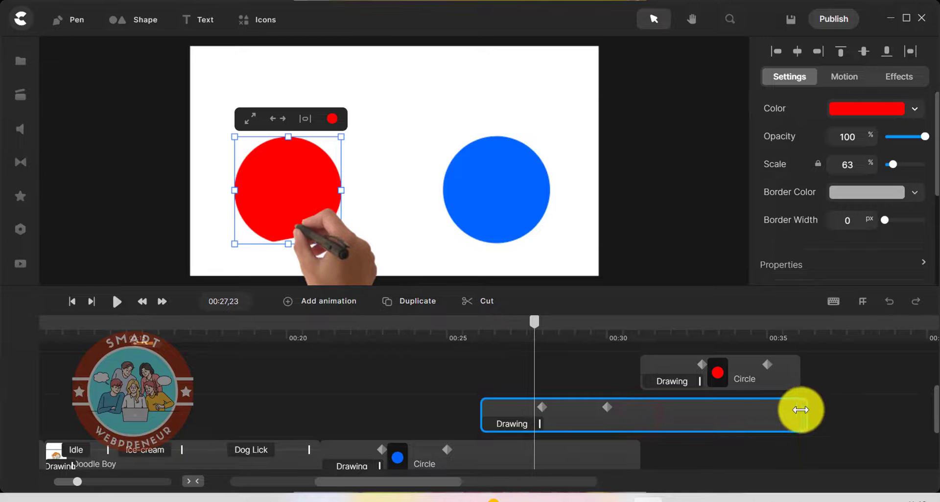
pyautogui.click(638, 460)
pyautogui.moveTo(638, 462); pyautogui.dragTo(807, 447)
# - Recolour the third circle yellow-green (a2ef26)
pyautogui.click(745, 375)
pyautogui.click(695, 335)
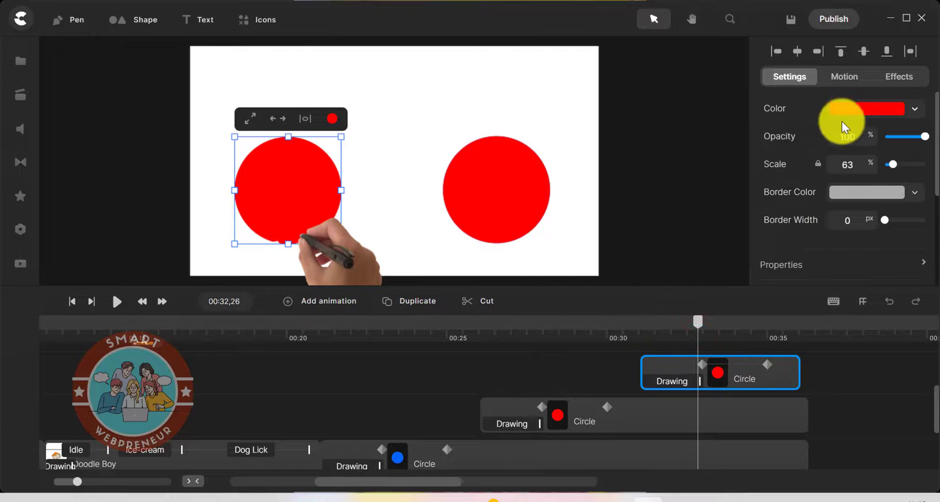
pyautogui.click(855, 110)
pyautogui.click(633, 212)
pyautogui.moveTo(706, 98); pyautogui.dragTo(711, 84)
pyautogui.click(897, 386)
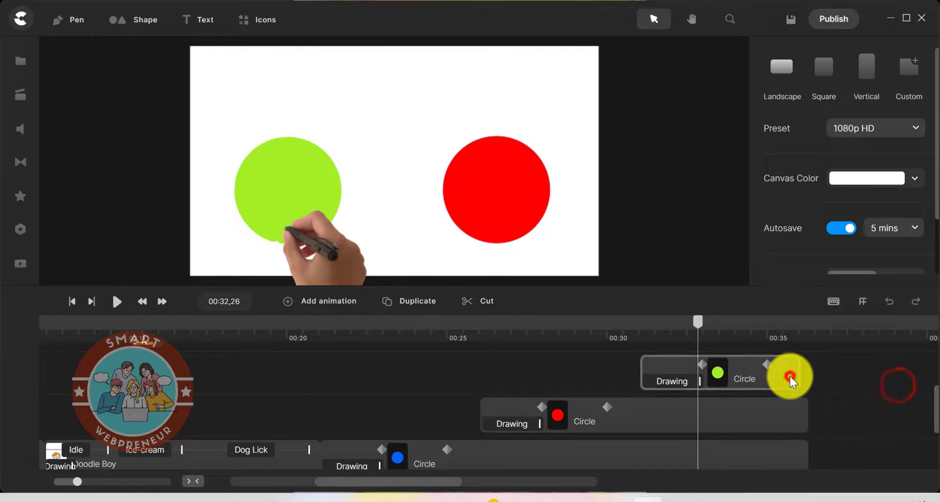
# - Play back the circle sequence to its end, then open the media library's My Files
pyautogui.click(118, 302)
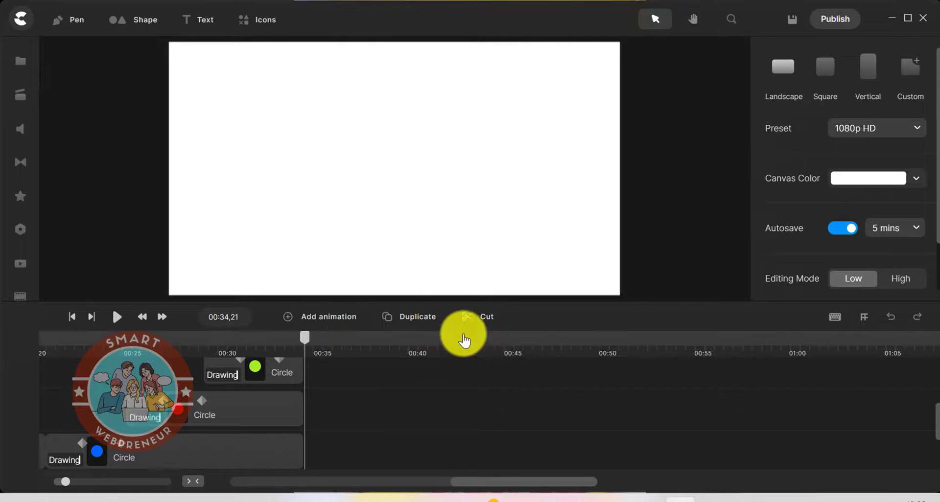
pyautogui.click(20, 60)
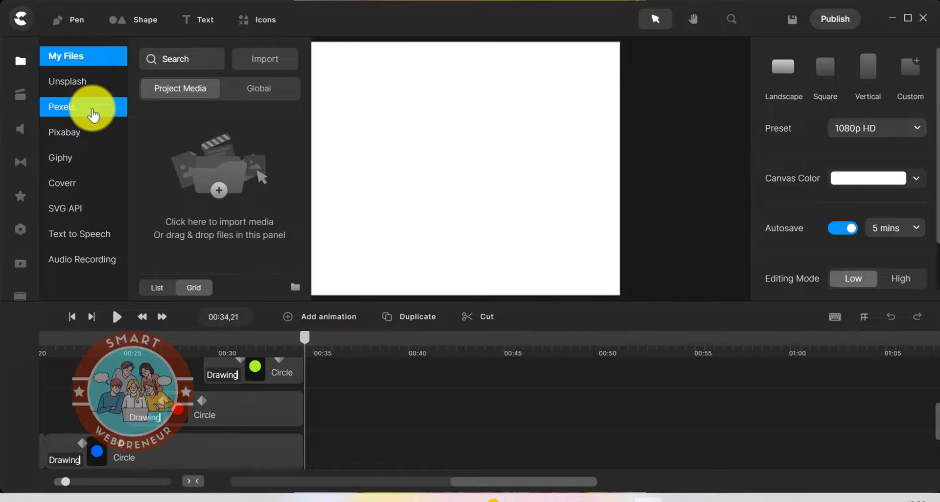
# - Open the full Pexels stock media gallery and switch it to videos
pyautogui.click(93, 112)
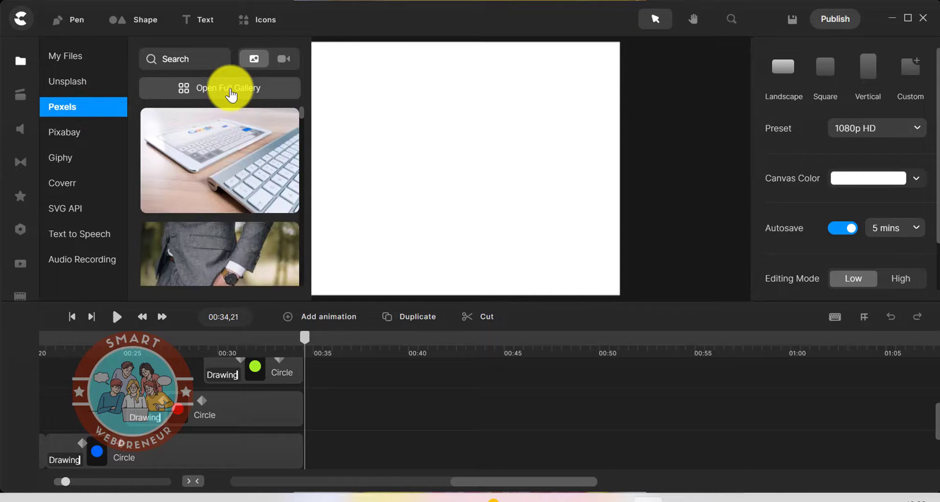
pyautogui.click(230, 91)
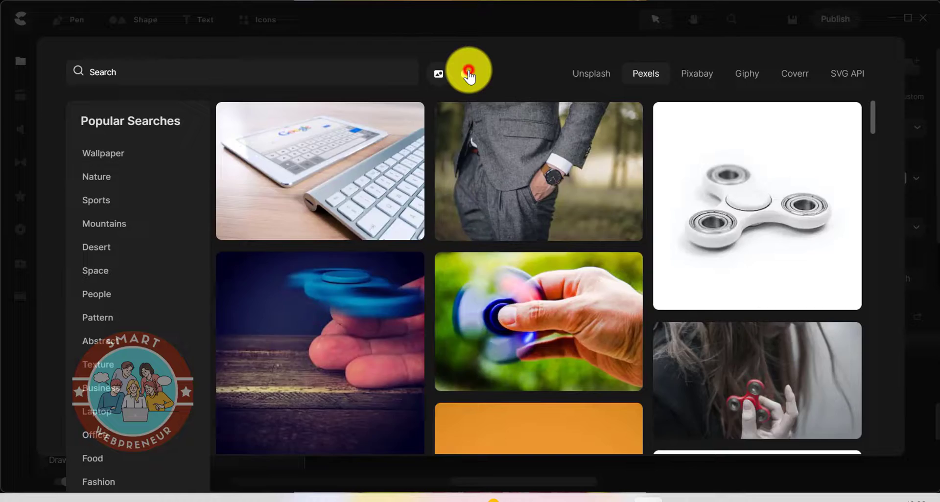
pyautogui.click(468, 73)
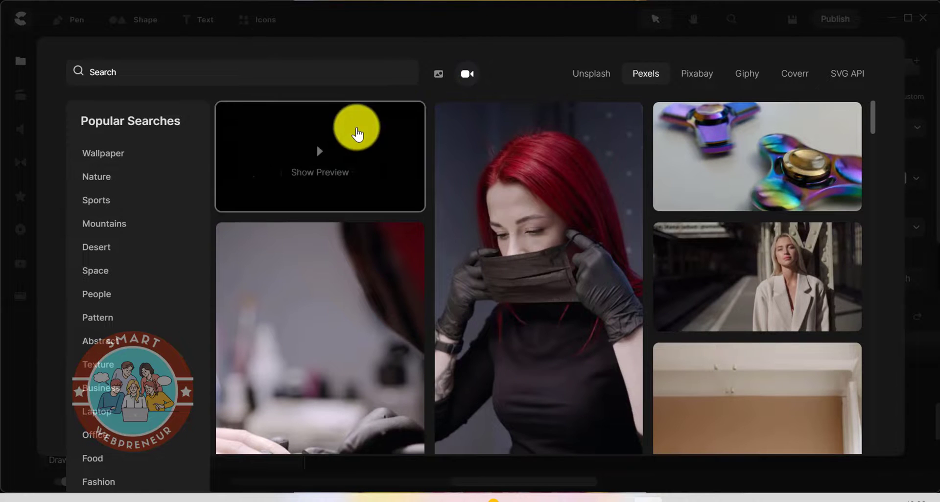
pyautogui.scroll(-3, 576, 210)
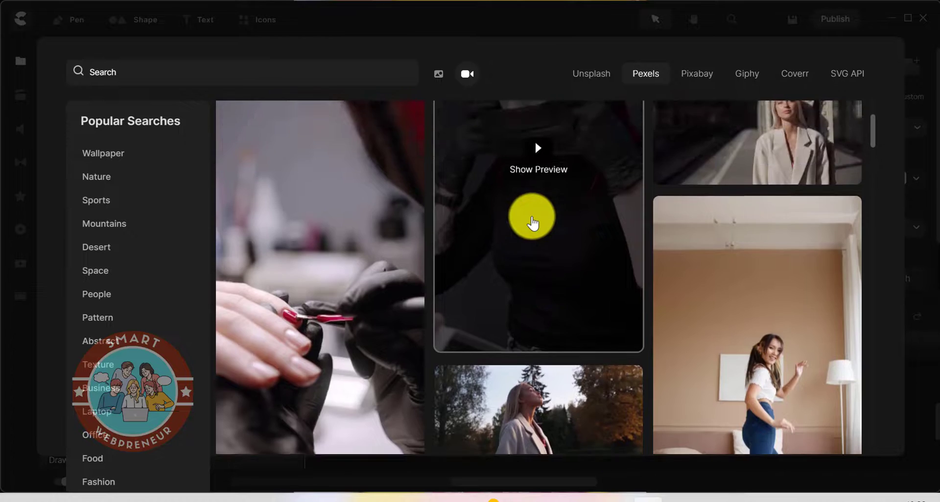
pyautogui.scroll(-5, 709, 225)
pyautogui.scroll(3, 695, 171)
# - Preview and download the Pixabay waterfall video, then close the gallery
pyautogui.click(702, 76)
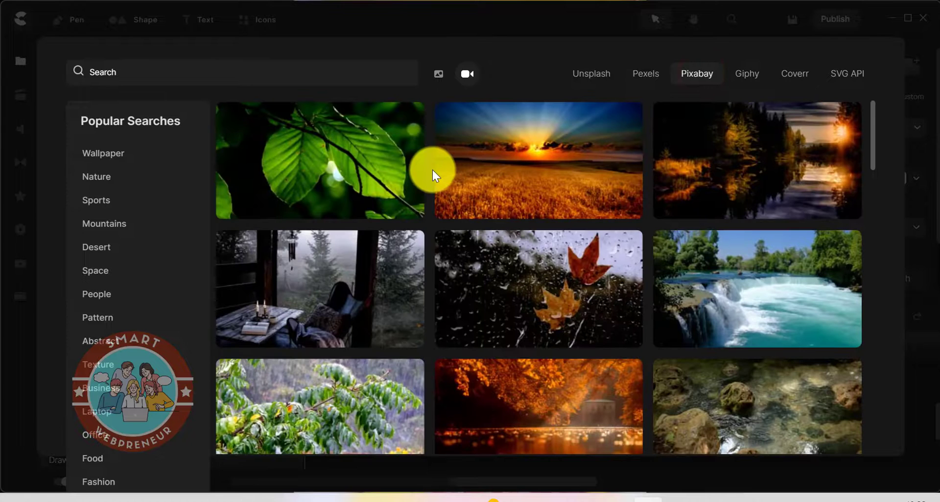
pyautogui.scroll(-3, 504, 268)
pyautogui.scroll(3, 563, 264)
pyautogui.click(750, 290)
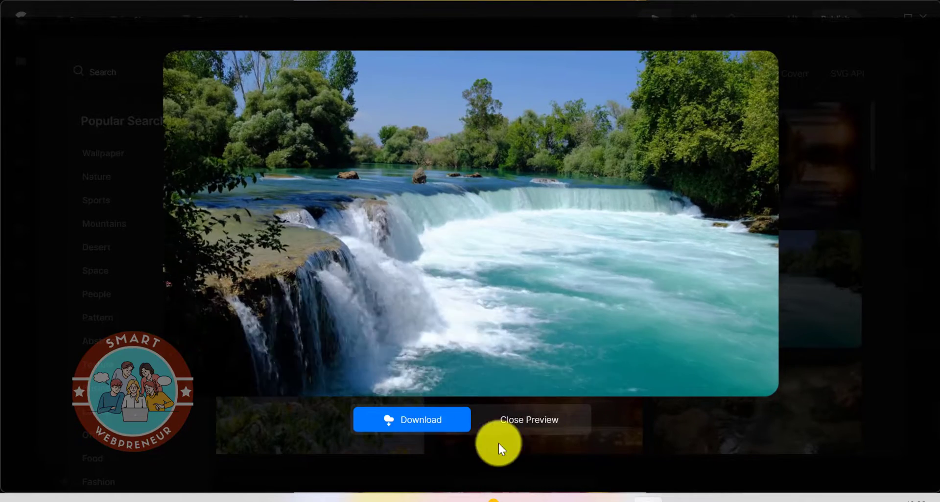
pyautogui.click(449, 435)
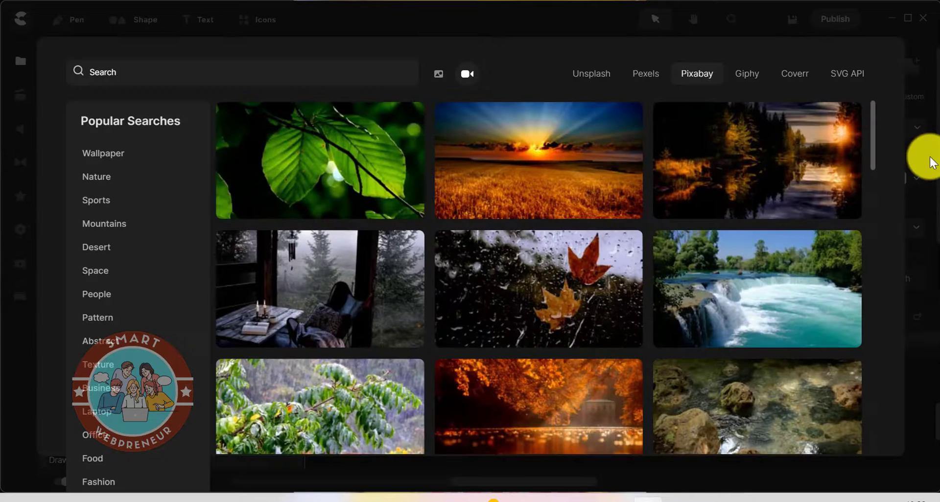
pyautogui.click(928, 157)
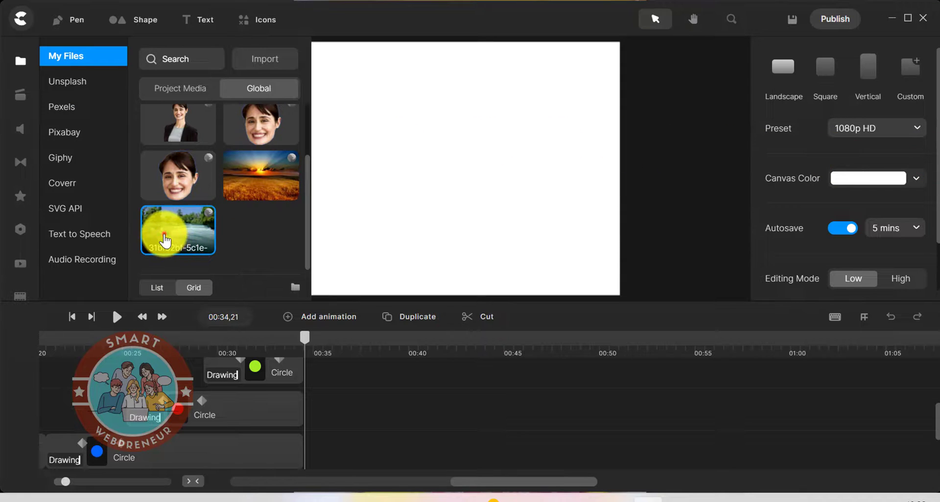
# - Place the waterfall video on the canvas, apply the Doodle effect, and preview it
pyautogui.moveTo(227, 231); pyautogui.dragTo(357, 193)
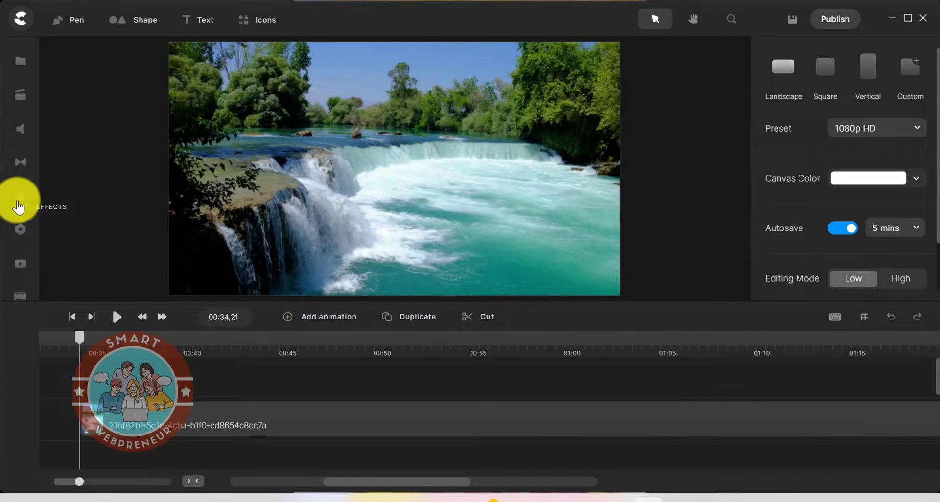
pyautogui.click(18, 201)
pyautogui.moveTo(81, 144)
pyautogui.mouseDown()
pyautogui.moveTo(189, 325)
pyautogui.moveTo(225, 426)
pyautogui.mouseUp()
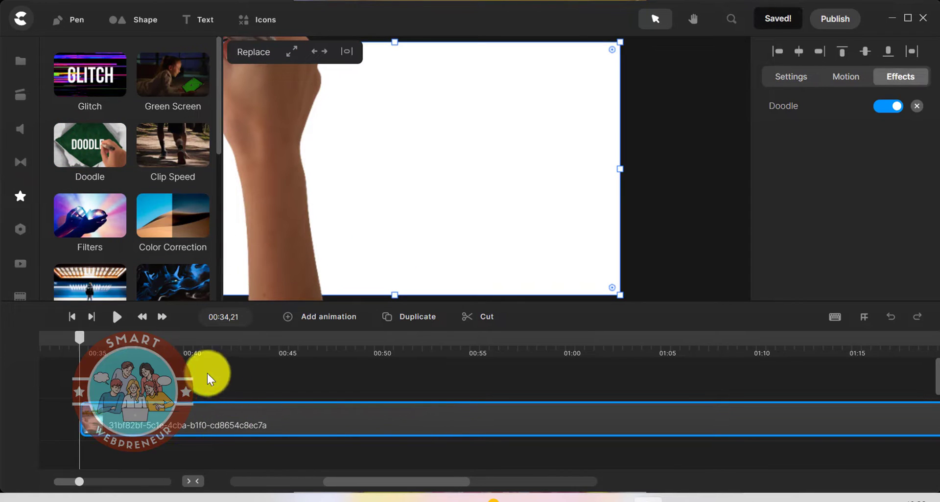
pyautogui.click(20, 200)
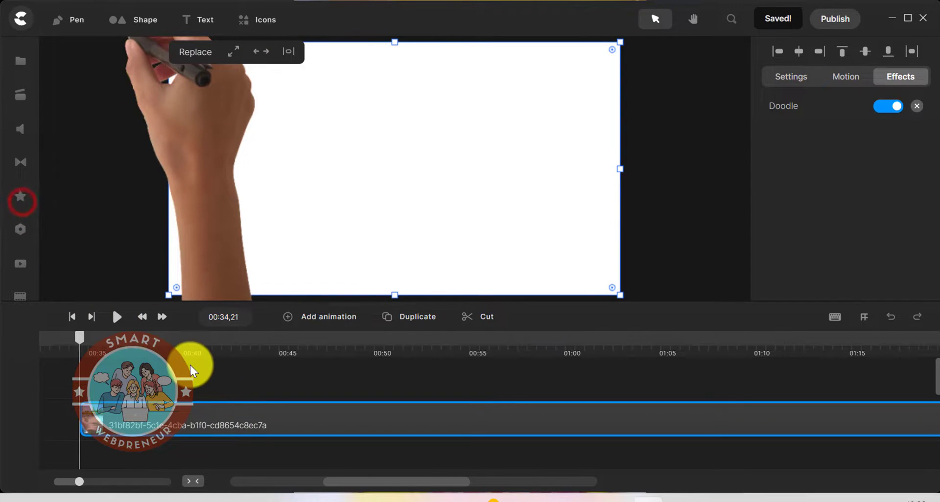
pyautogui.click(189, 365)
pyautogui.click(117, 316)
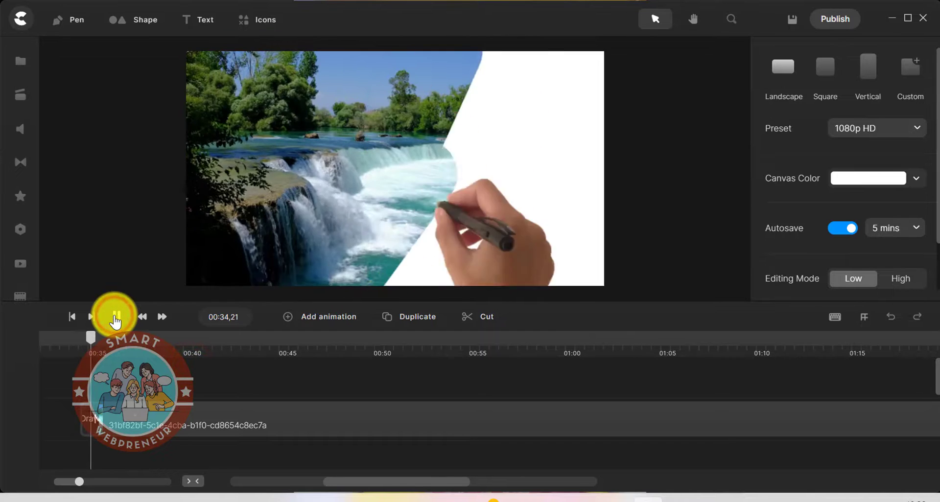
# - Lengthen the waterfall's Doodle drawing duration and replay the slower reveal
pyautogui.click(171, 430)
pyautogui.click(160, 422)
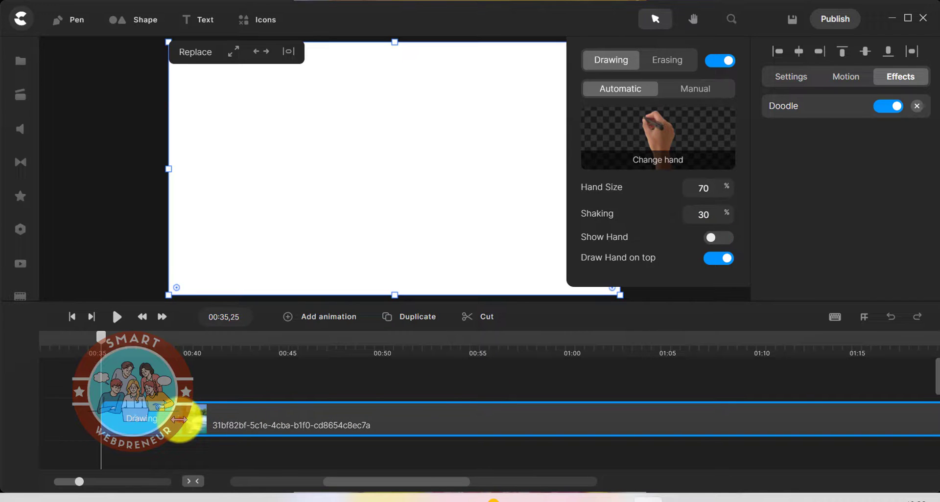
pyautogui.moveTo(180, 420); pyautogui.dragTo(216, 416)
pyautogui.click(294, 380)
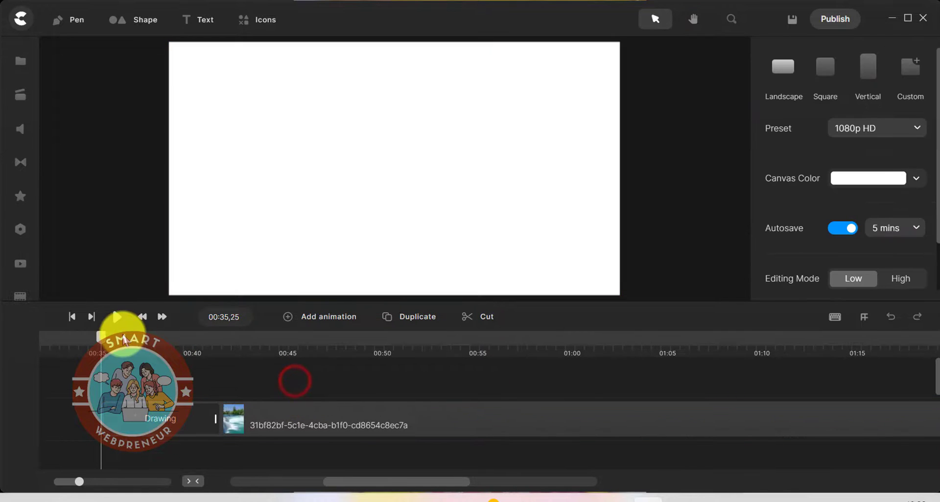
pyautogui.click(117, 318)
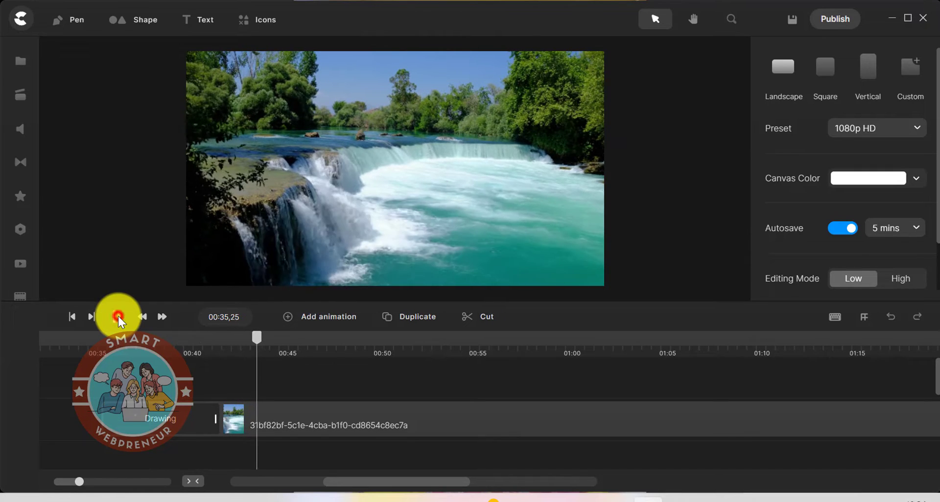
pyautogui.click(118, 318)
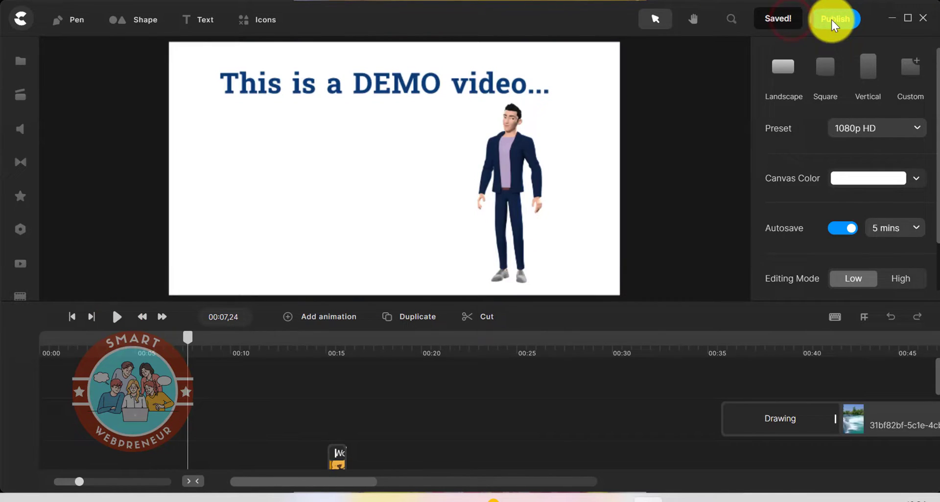
pyautogui.click(830, 21)
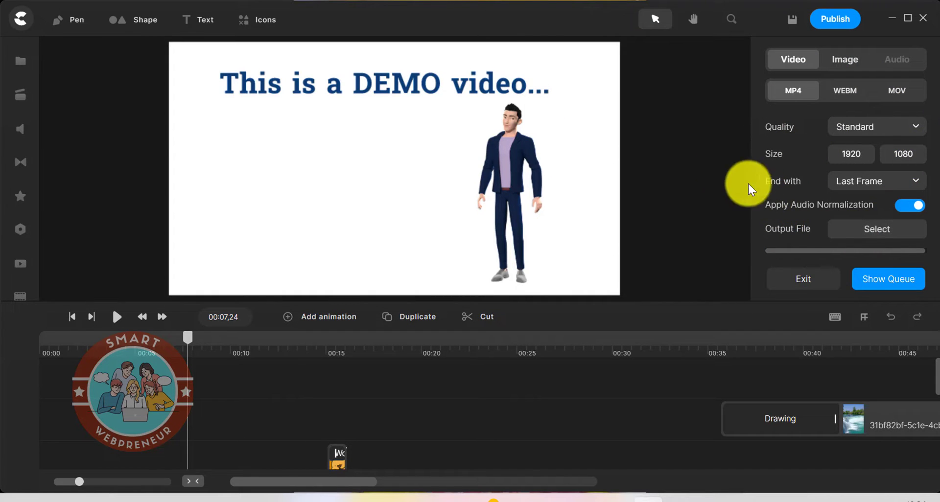
pyautogui.click(729, 102)
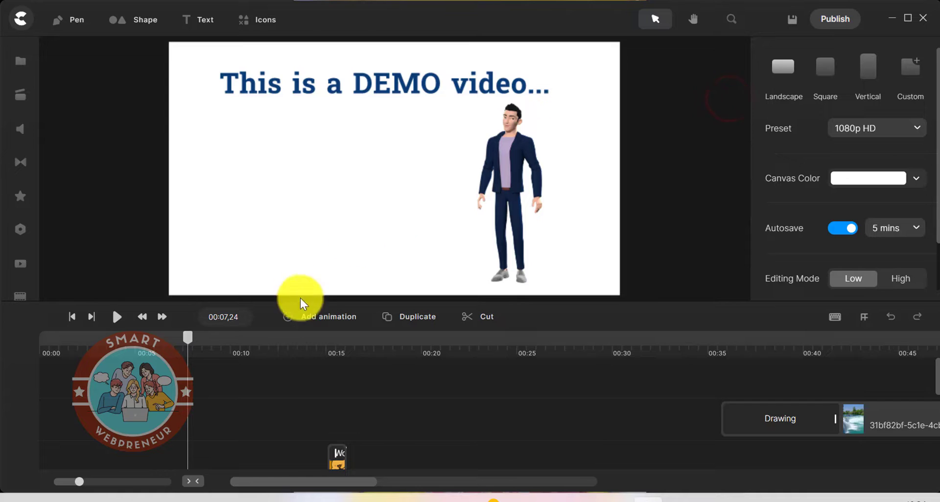